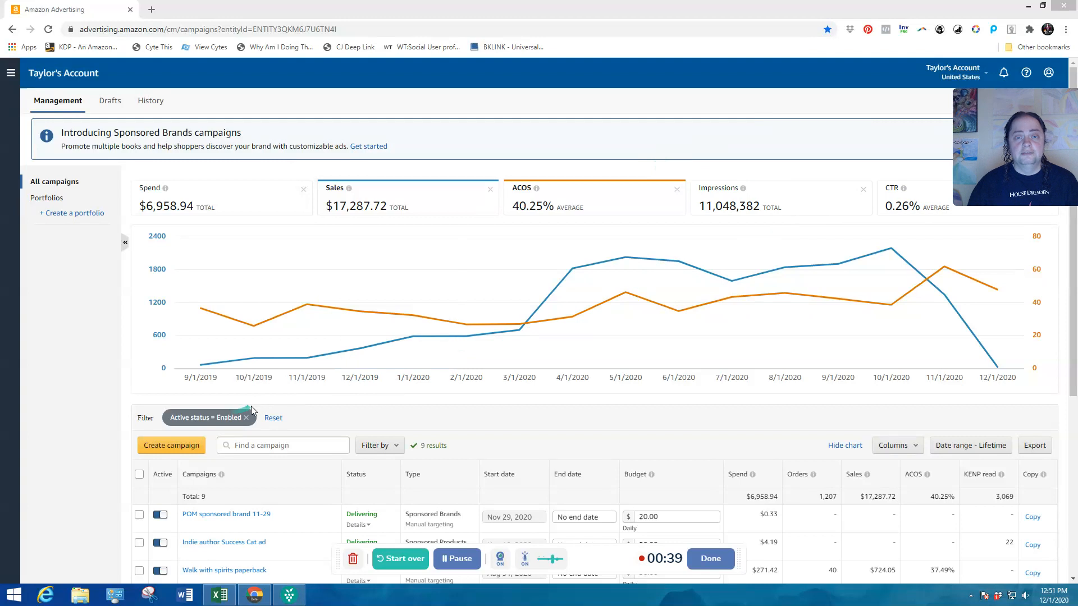
Step: Start creating a new campaign of the Sponsored Brands type
click(167, 446)
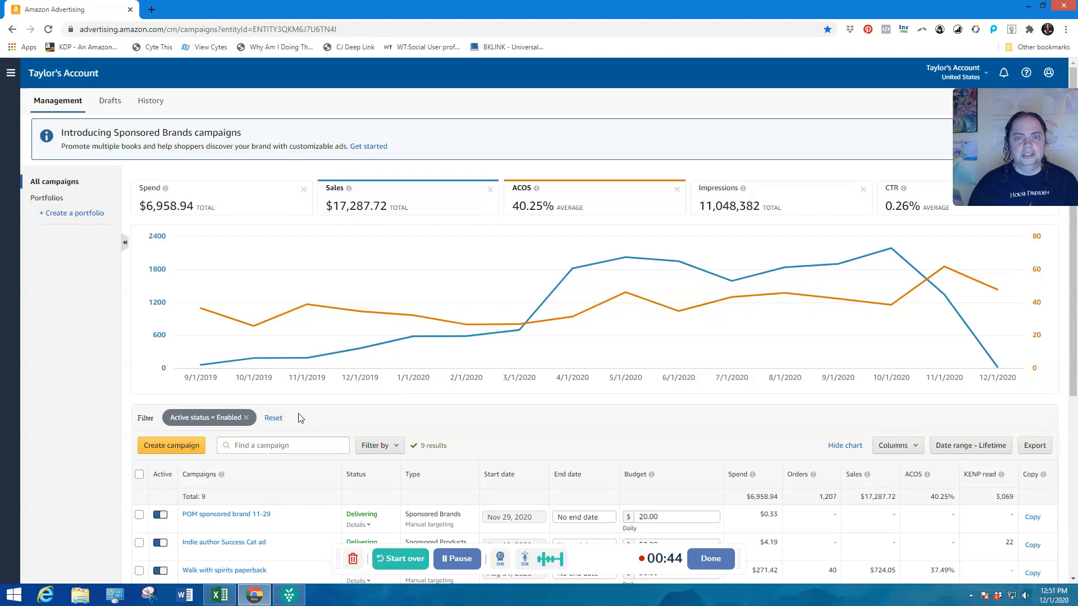
key(F5)
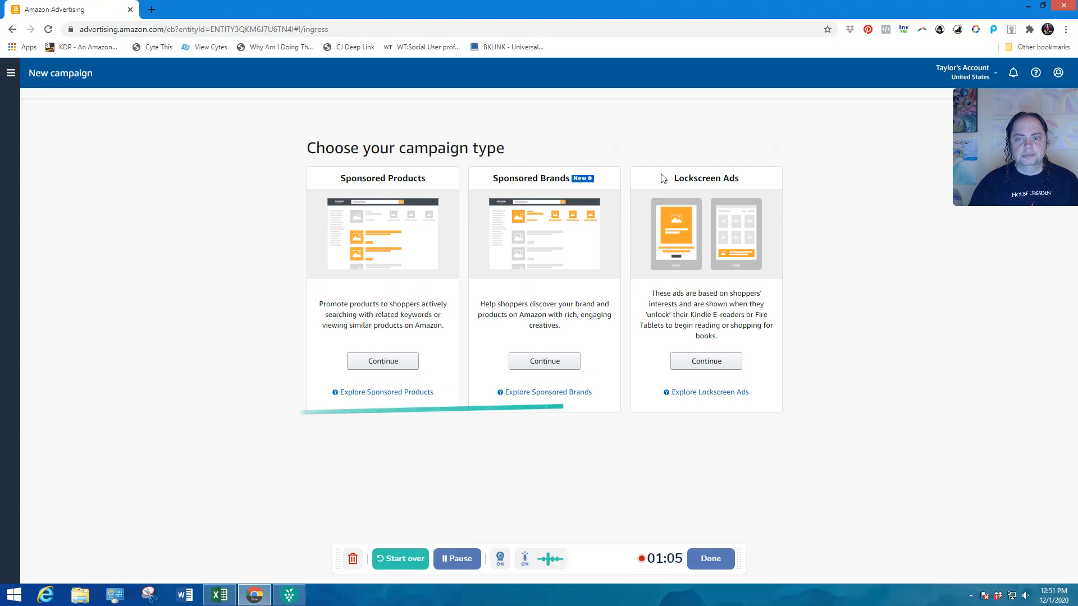
click(548, 362)
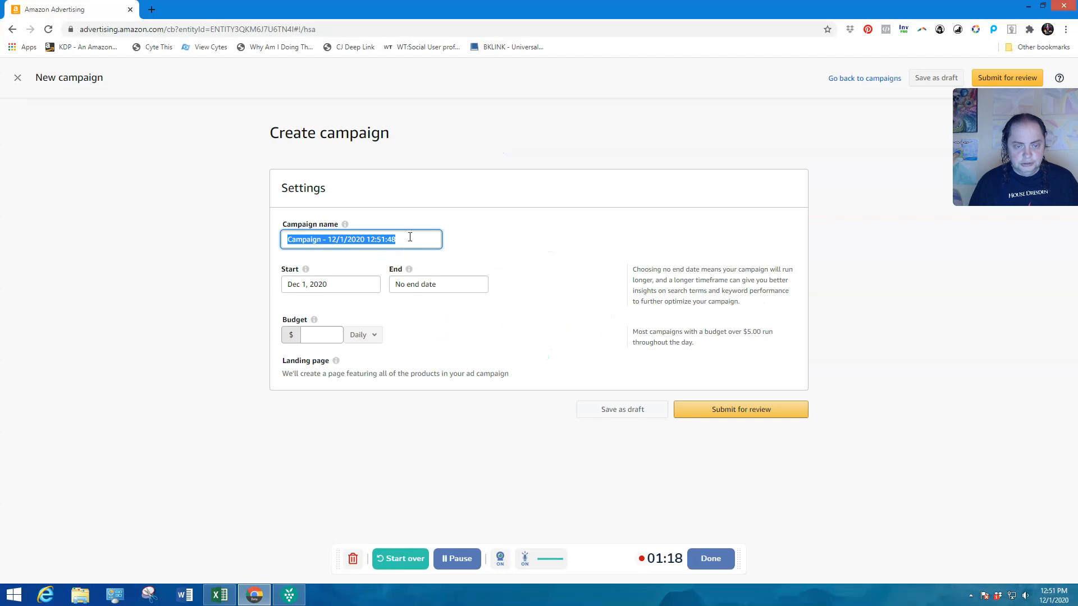
Step: Name the campaign "Stm 12-1-2020 sponsored product" and set its daily budget to $20.00
key(BackSpace)
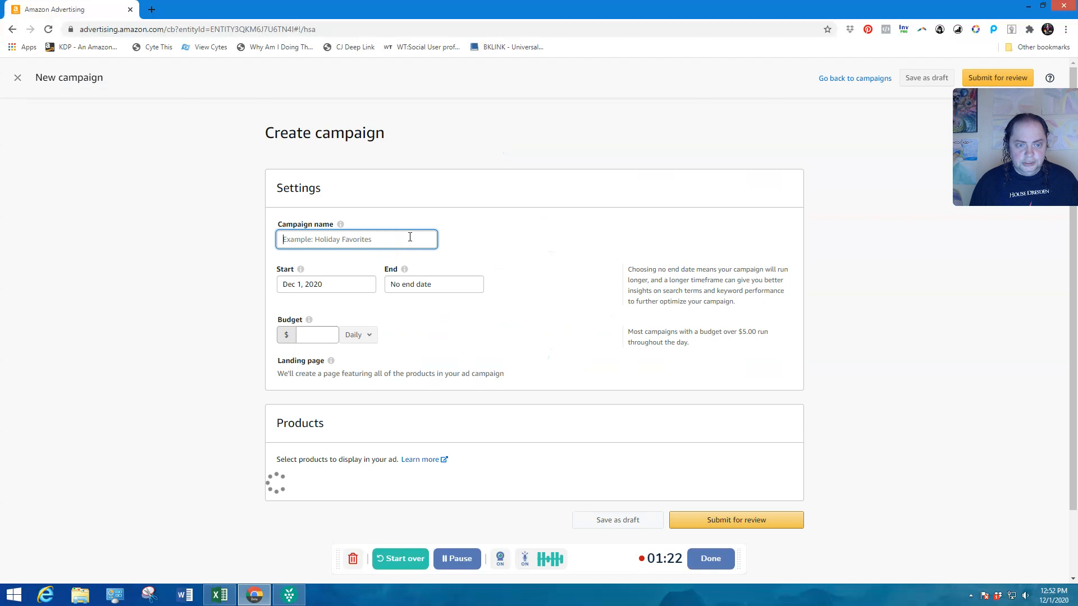
text(Stm)
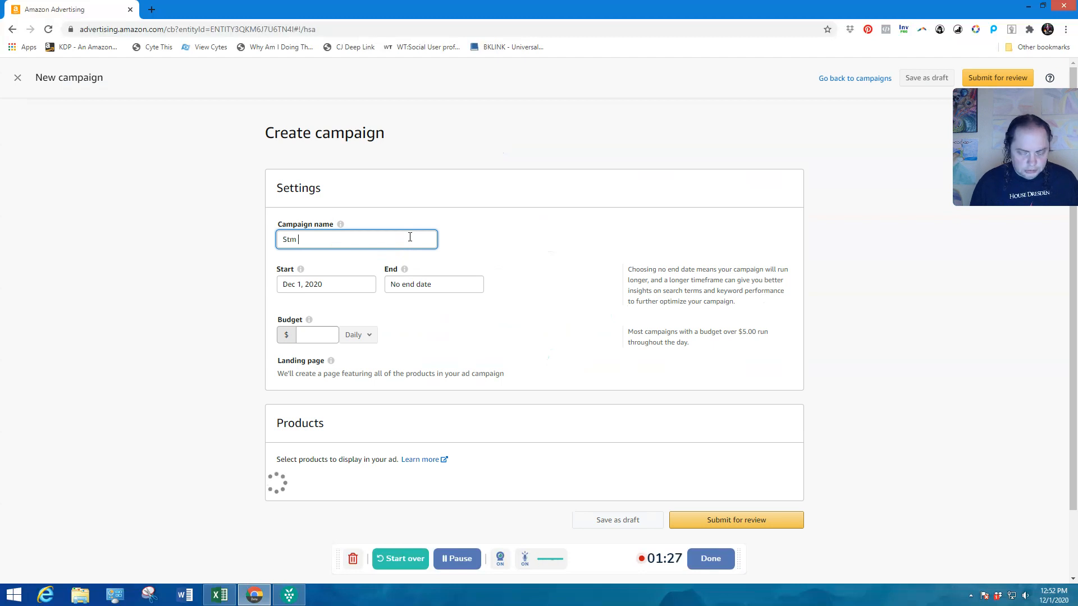
text( 12-)
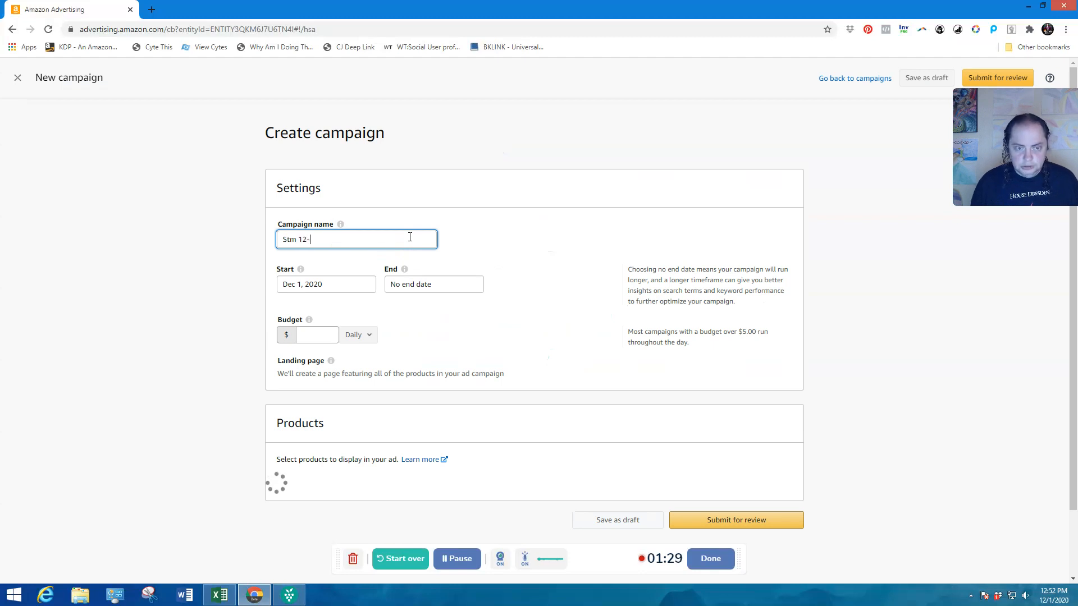
text(1-2)
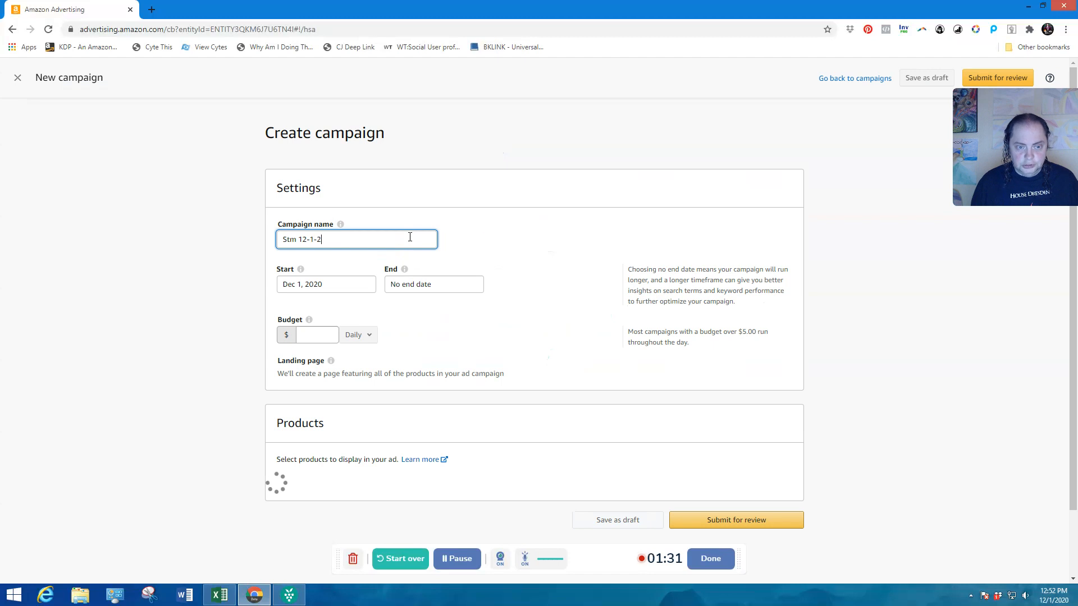
text(20 )
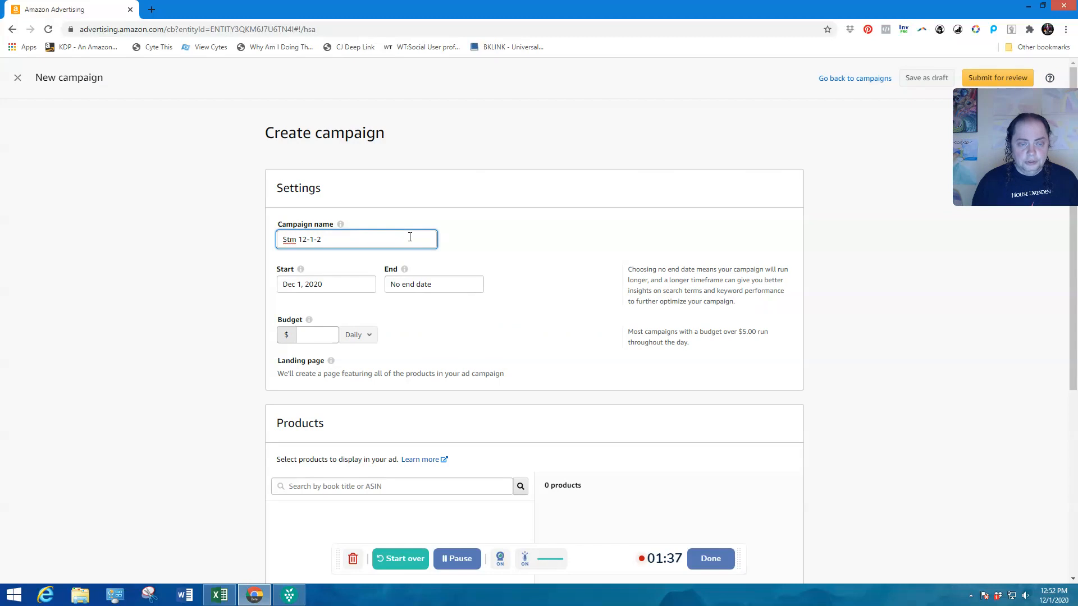
text(020)
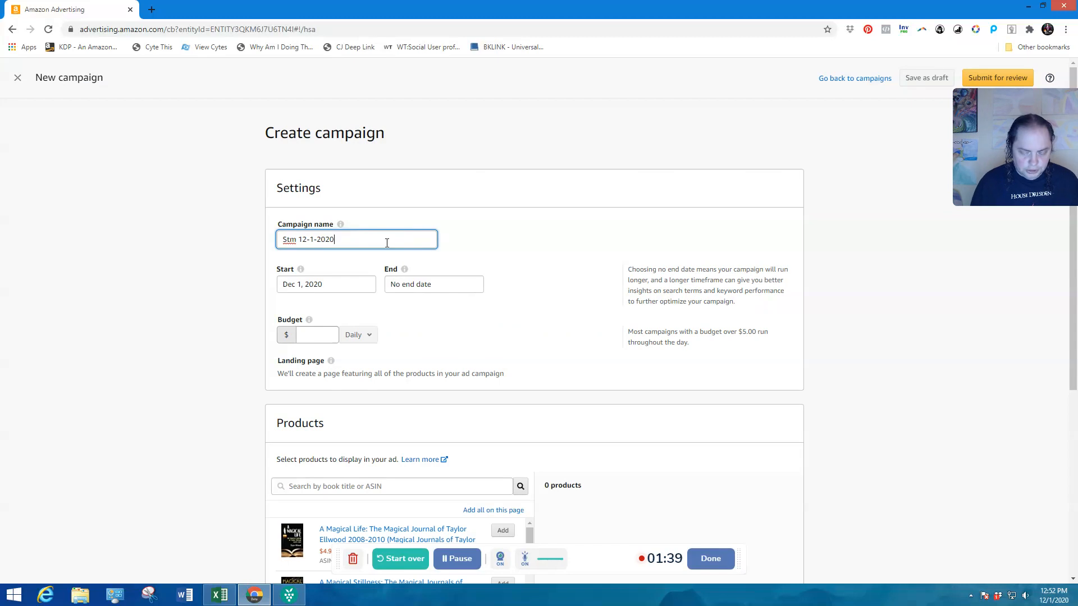
text( sp)
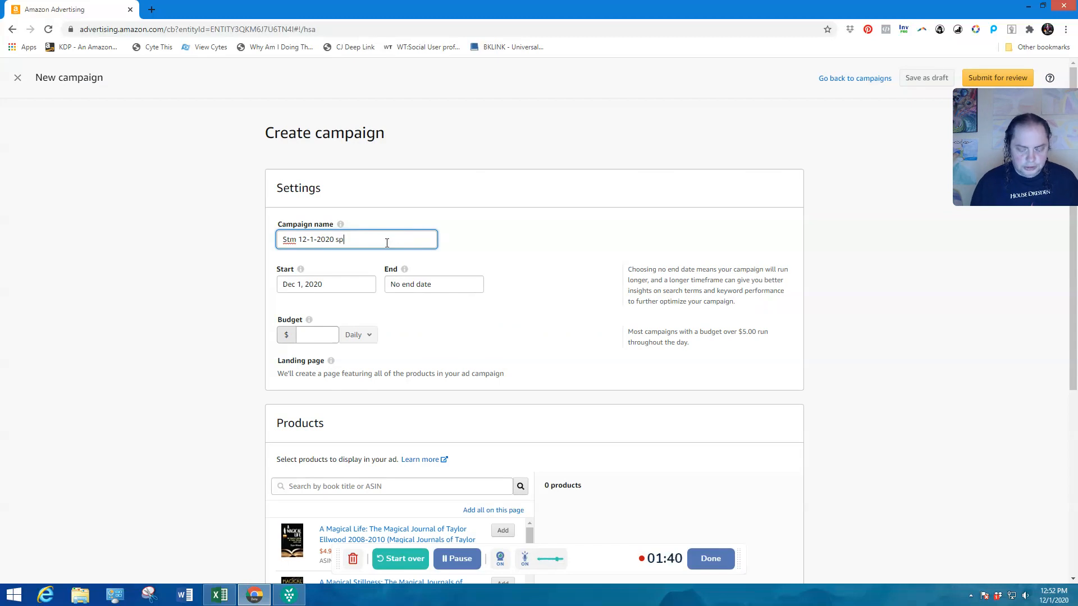
text(onsred product)
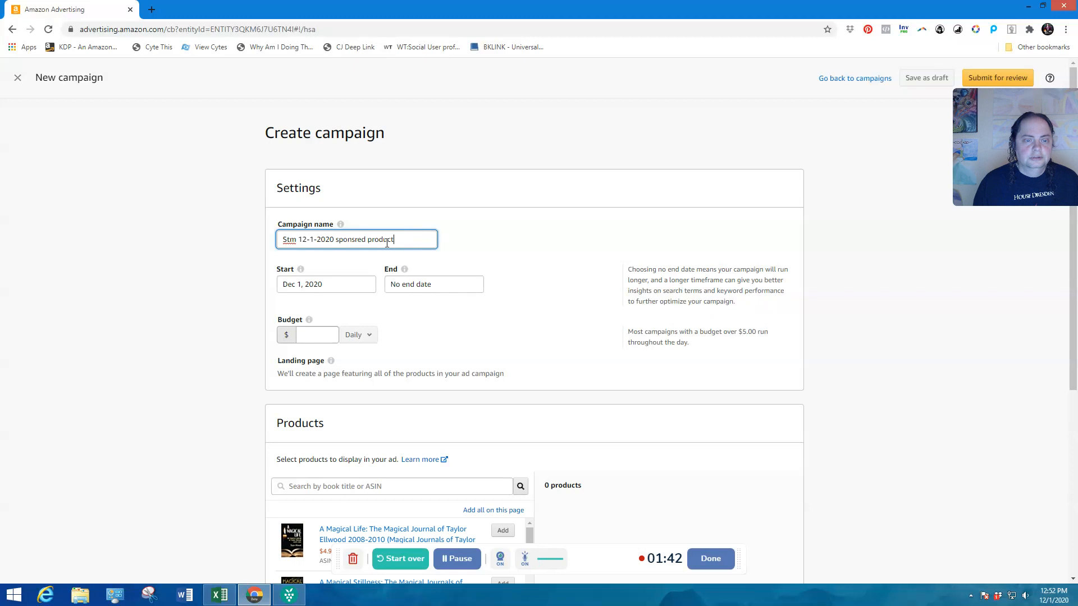
click(356, 240)
text(o)
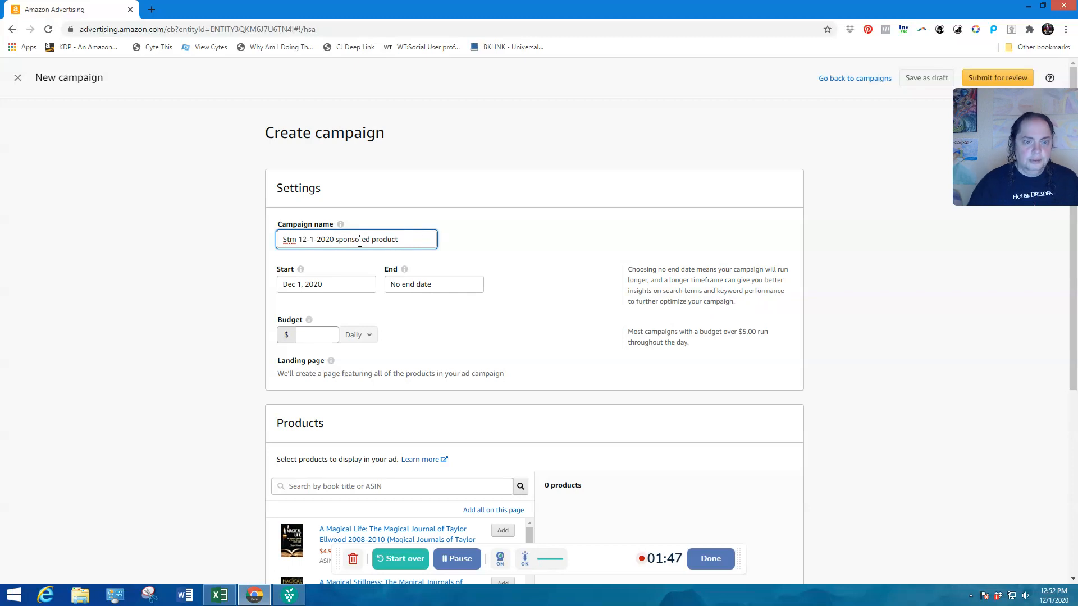
click(338, 335)
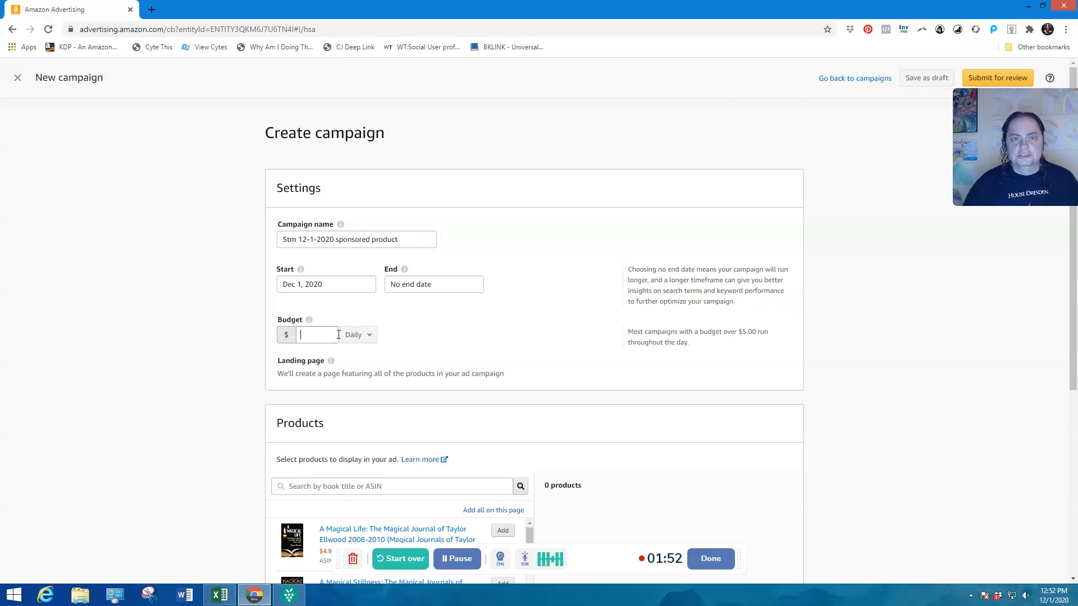
text(20.00)
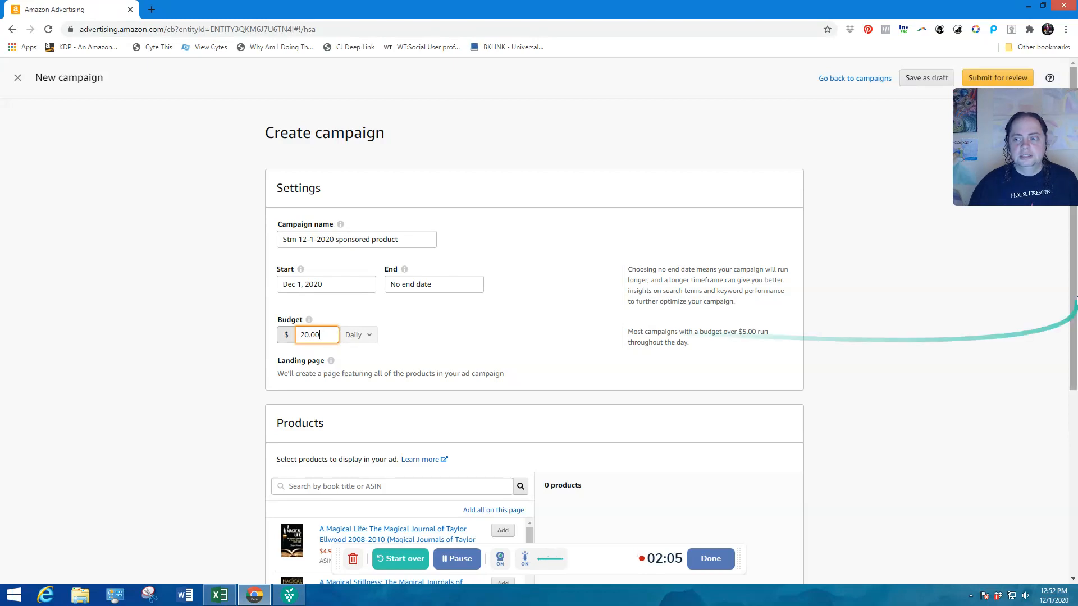
Step: Add the books "Space/Time Magic Foundations" and "Space/Time Magic: A Guide to Practical Probability Magic" to the ad's products
scroll(539, 286, down, 5)
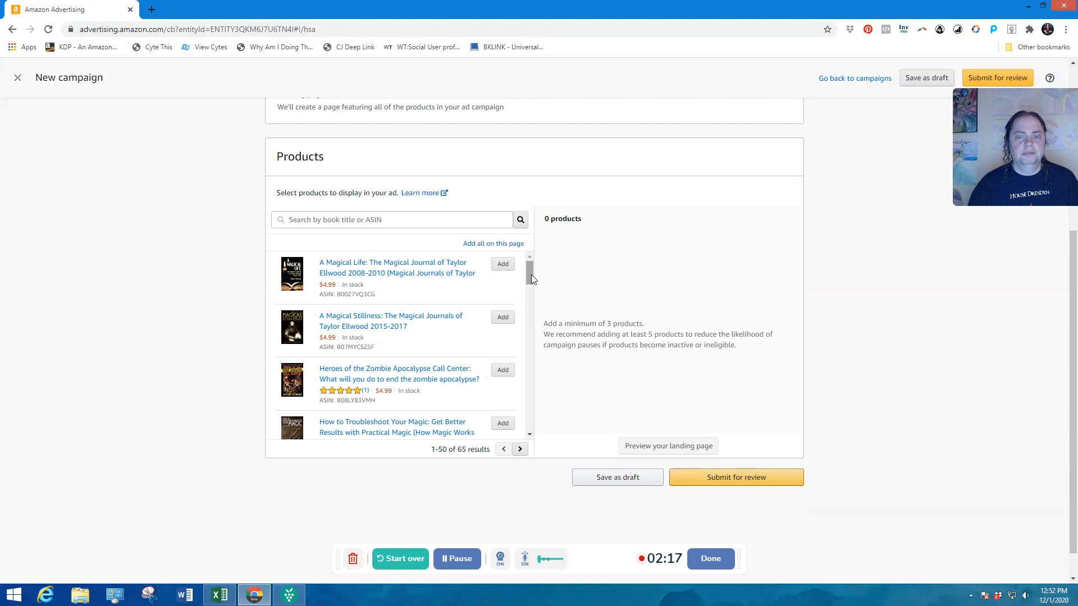
drag(530, 275, 543, 352)
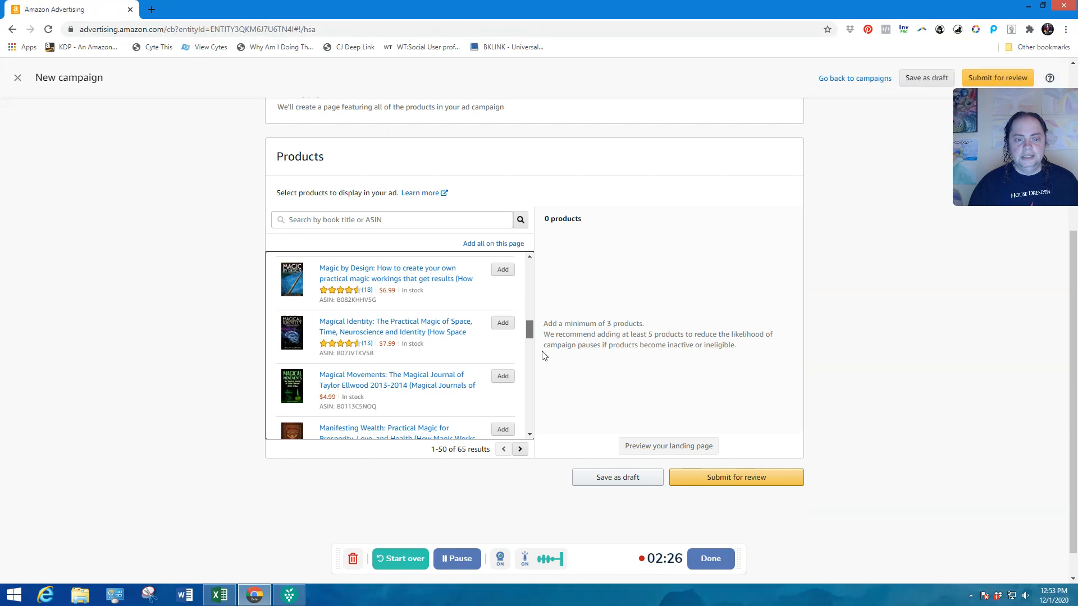
drag(532, 330, 532, 340)
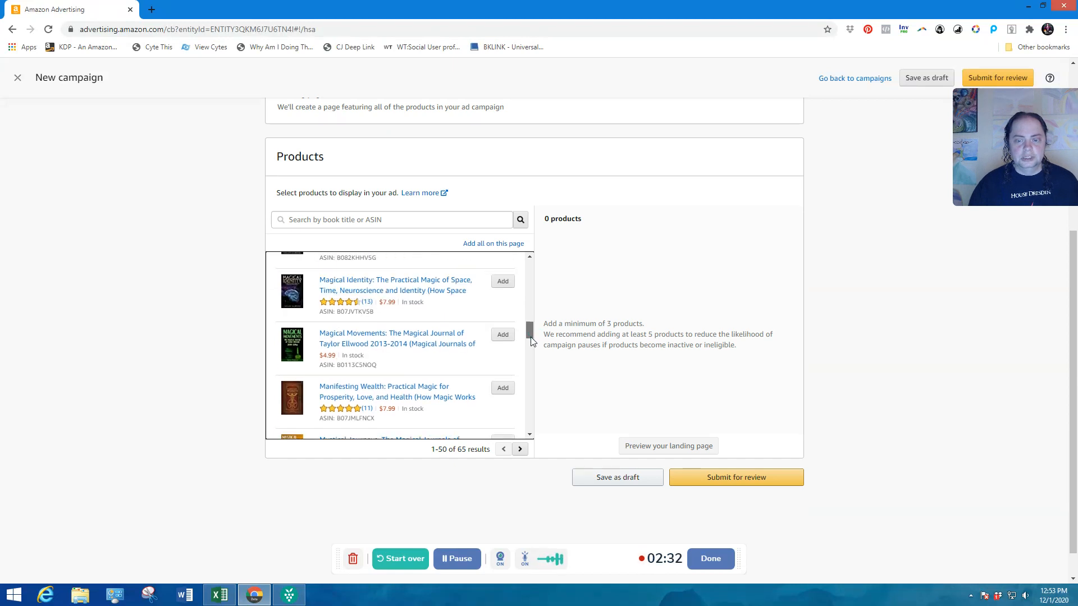
drag(532, 341, 531, 362)
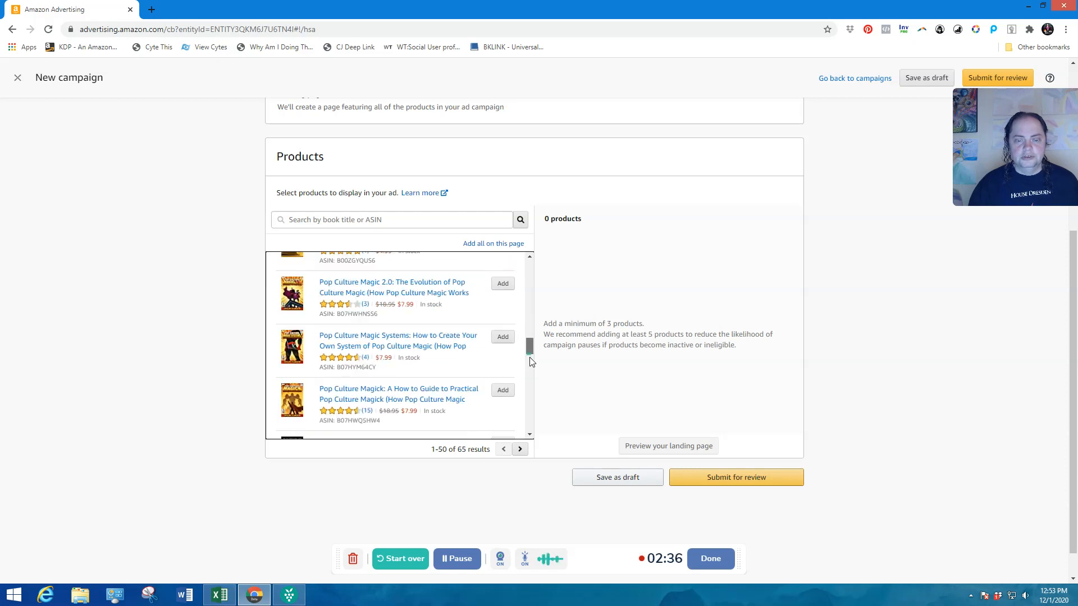
scroll(530, 365, down, 4)
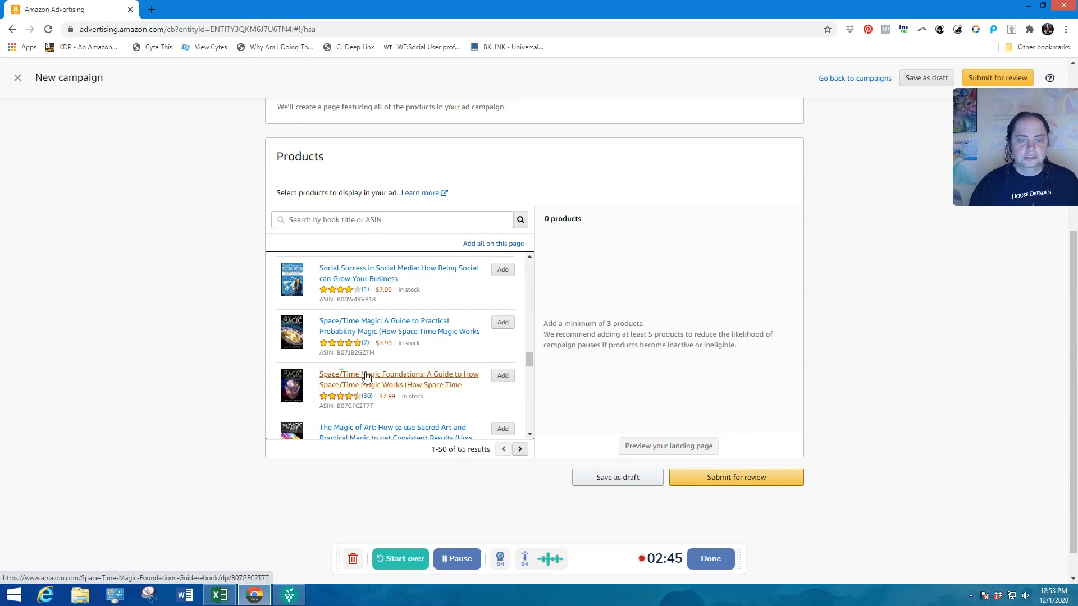
click(497, 375)
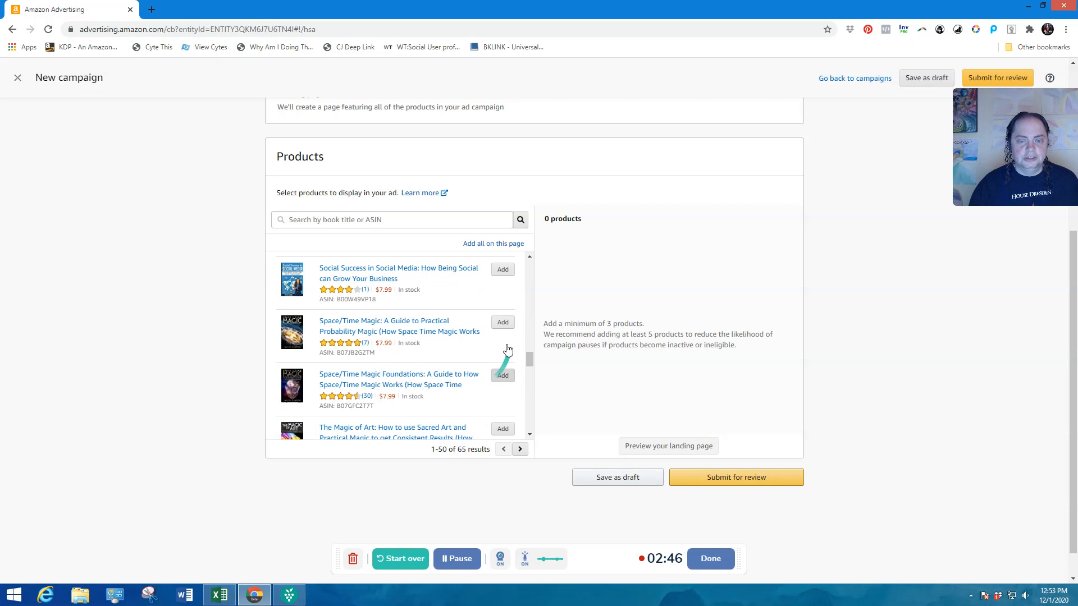
click(502, 323)
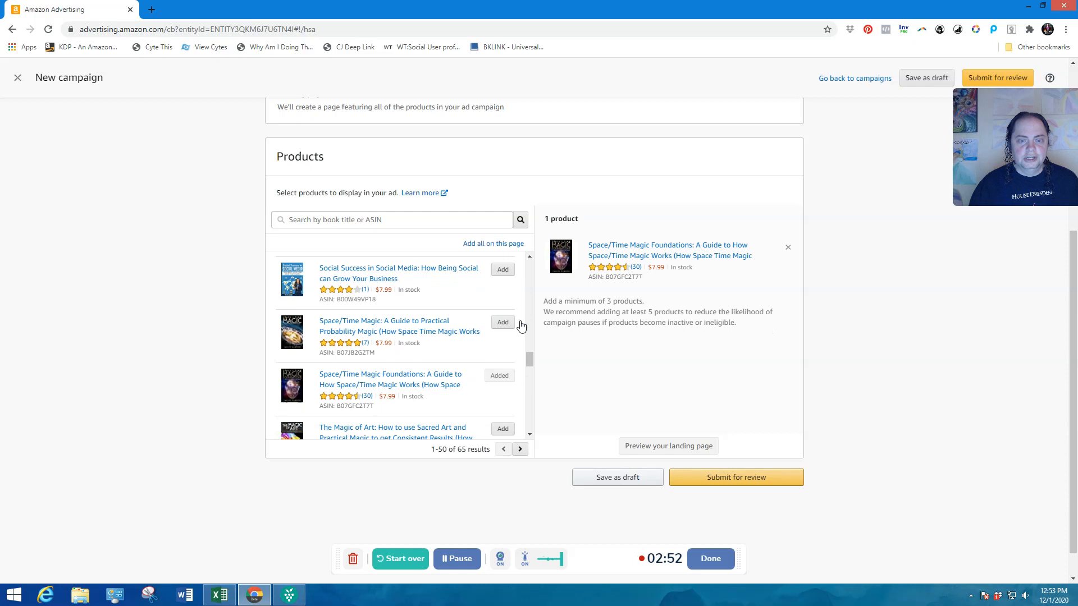
Step: Add "Magical Identity: The Practical Magic of Space, Time, Neuroscience and Identity" as the third product of the ad
click(529, 257)
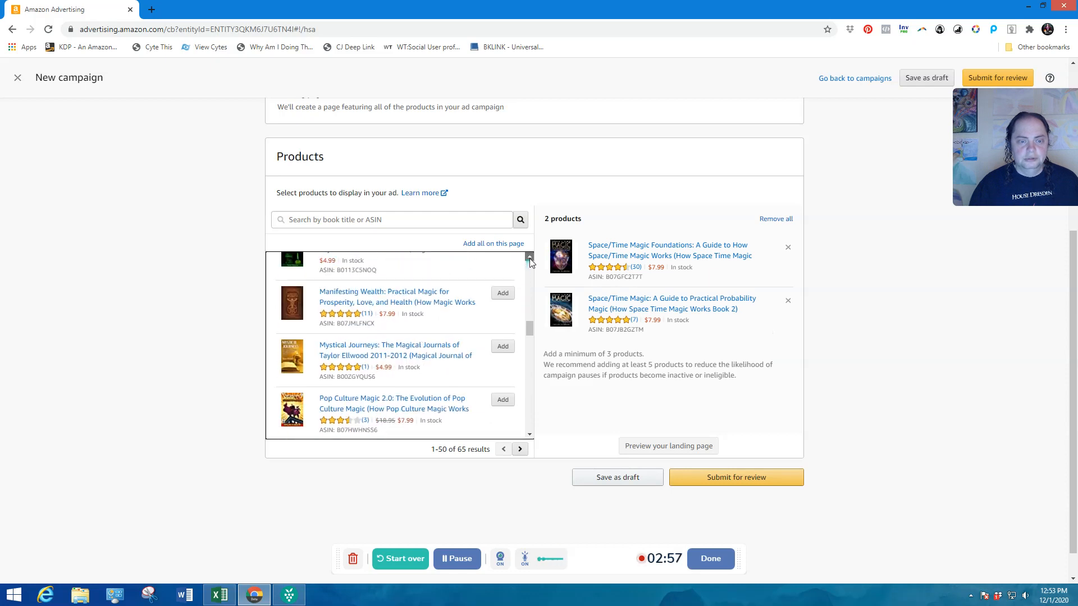
click(530, 258)
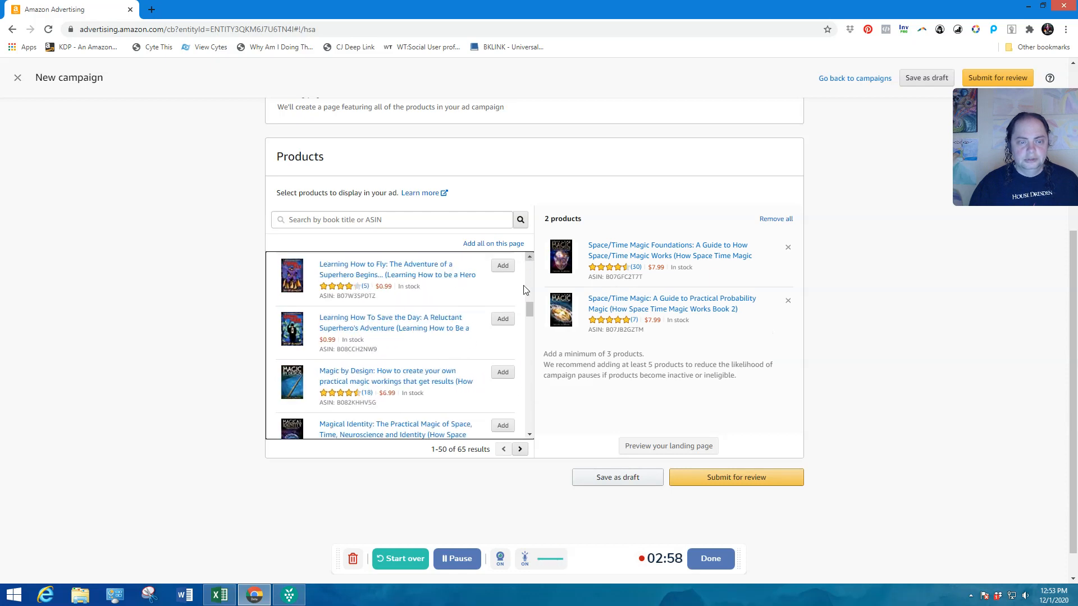
click(503, 425)
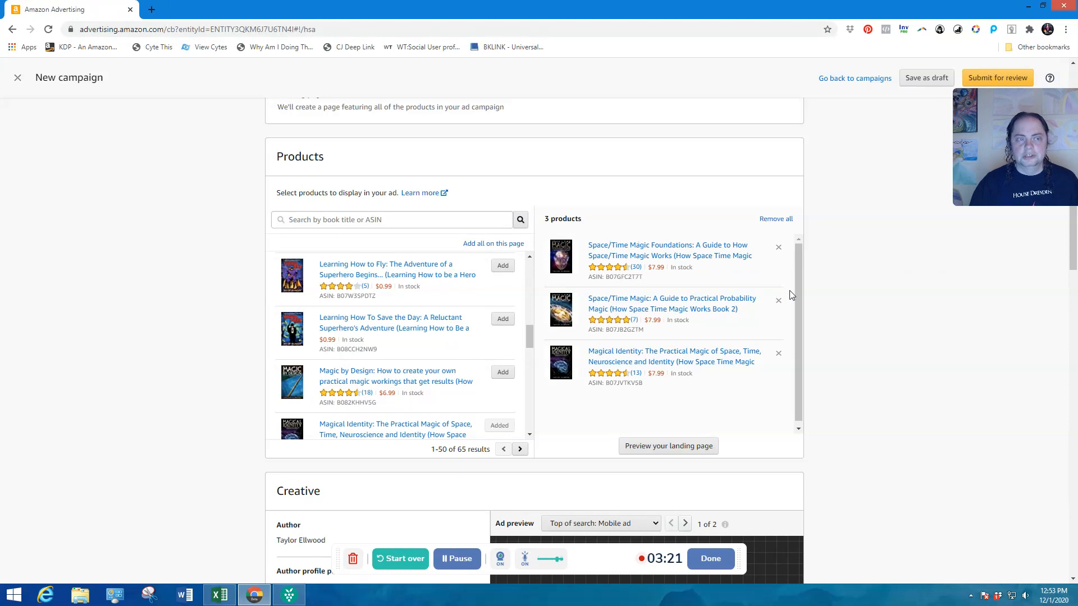
Step: Preview the ad's landing page, view the details of the second and third books, and return to the campaign form
click(663, 453)
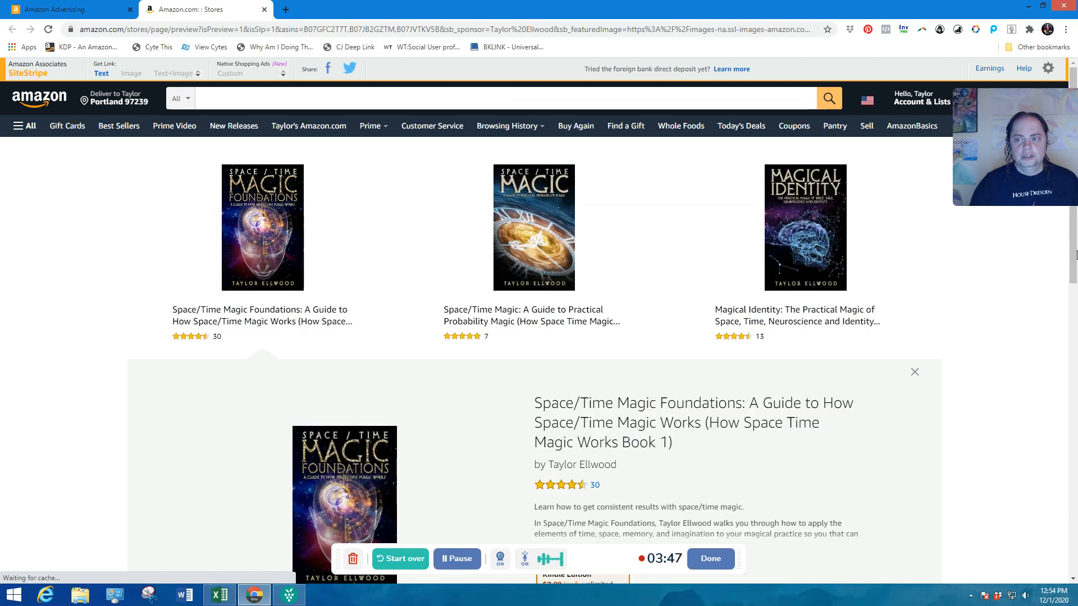
mouse_move(1073, 255)
mouse_down()
mouse_move(1073, 337)
mouse_move(1073, 267)
mouse_up()
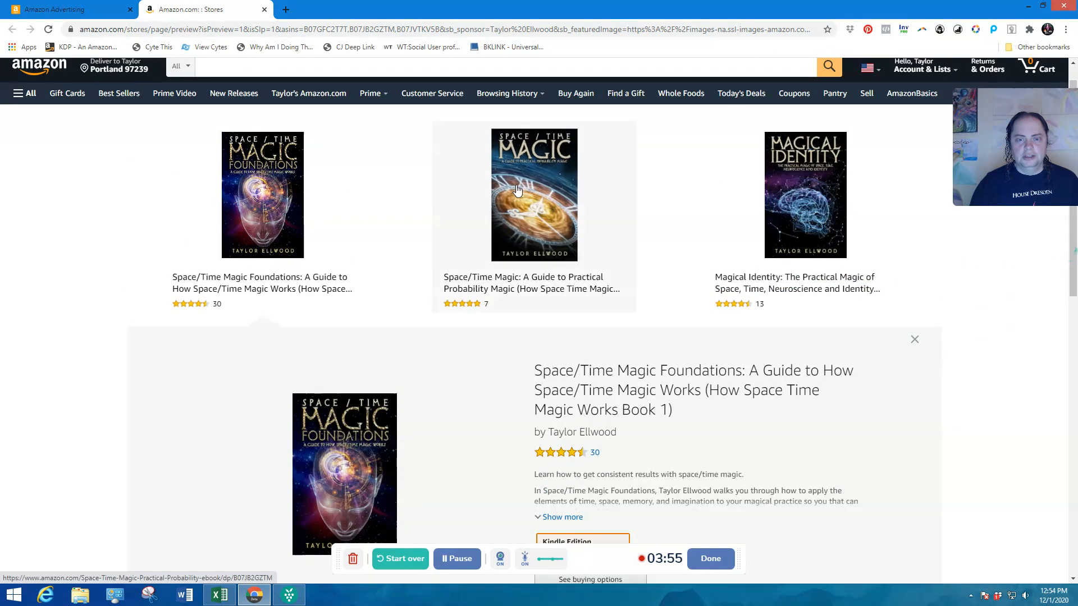
click(627, 203)
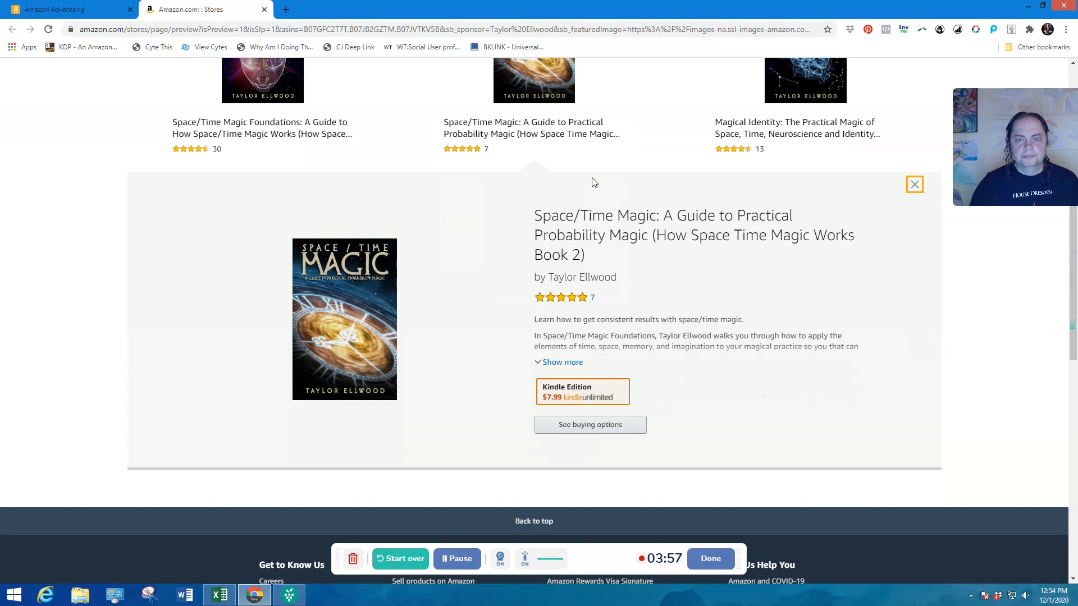
click(845, 105)
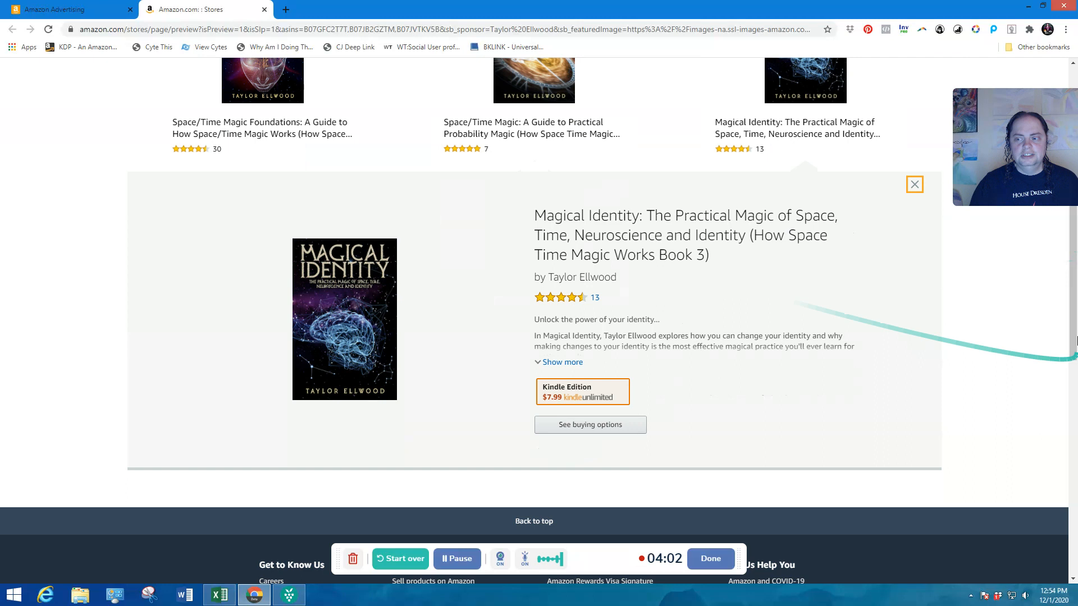
drag(1074, 330, 1072, 263)
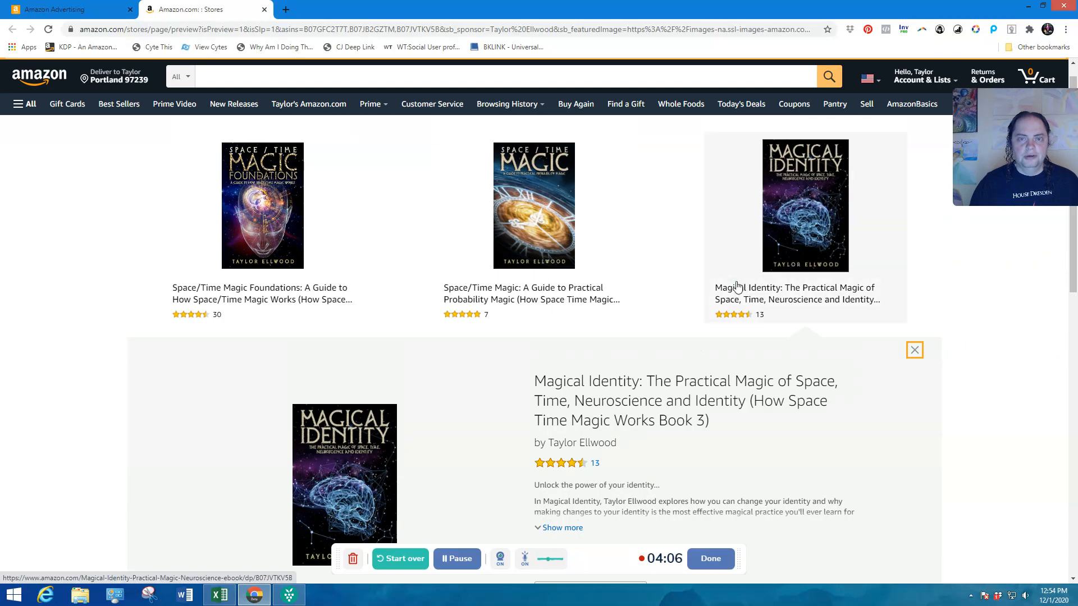
click(84, 10)
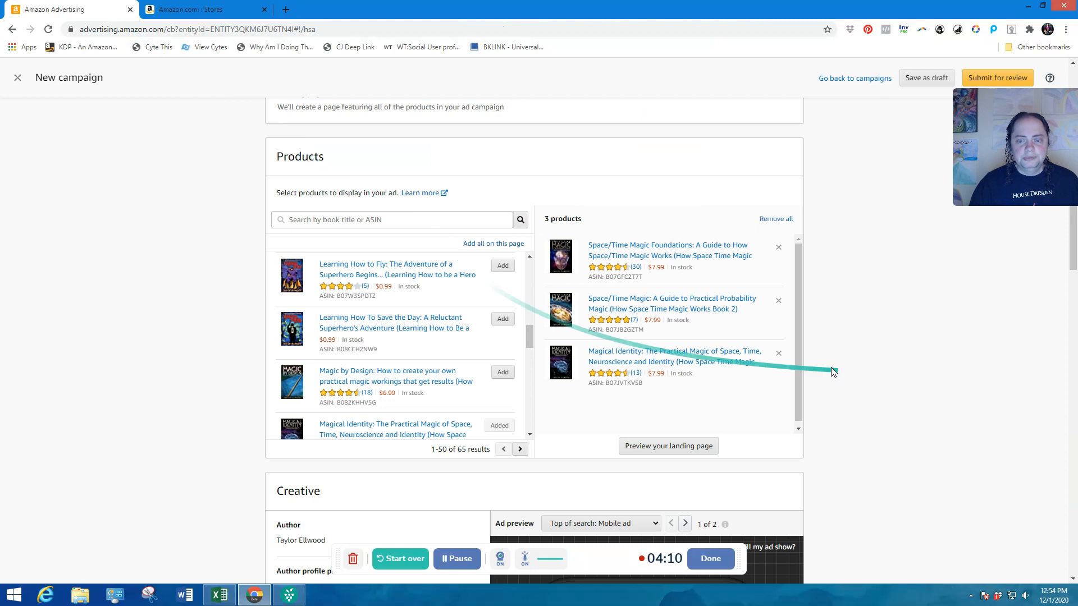
Step: Open the author profile picture for editing in the Creative section and choose to upload a new picture
scroll(1073, 283, down, 1)
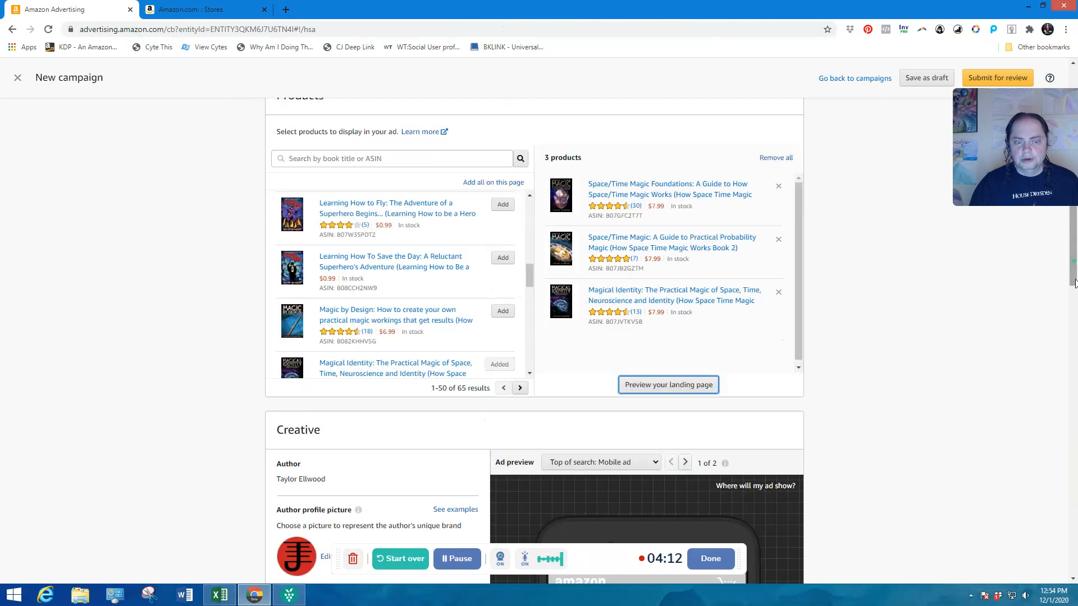
scroll(1074, 283, down, 2)
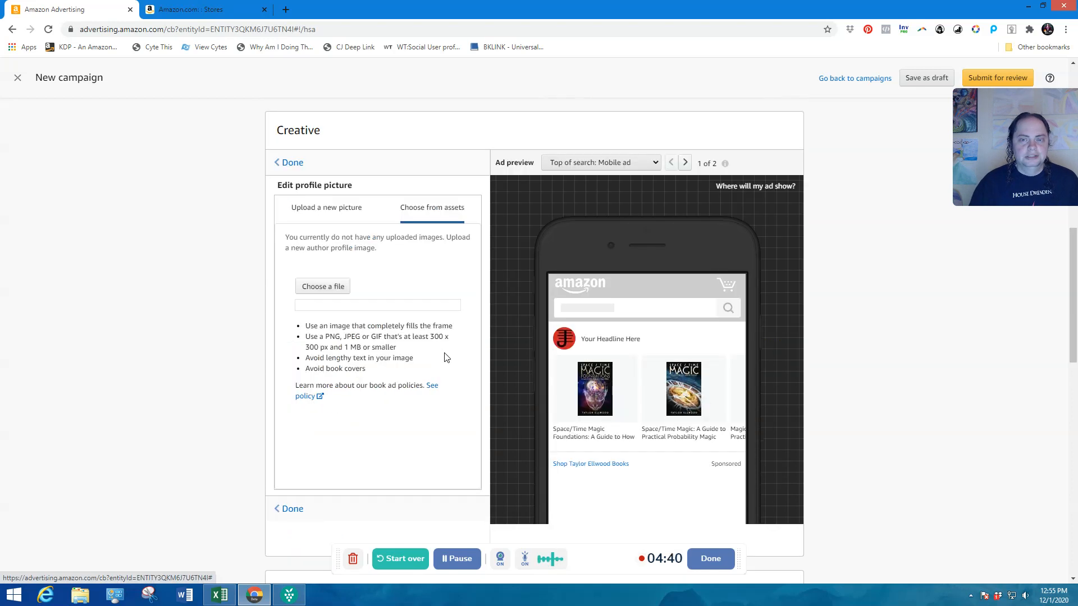
click(344, 208)
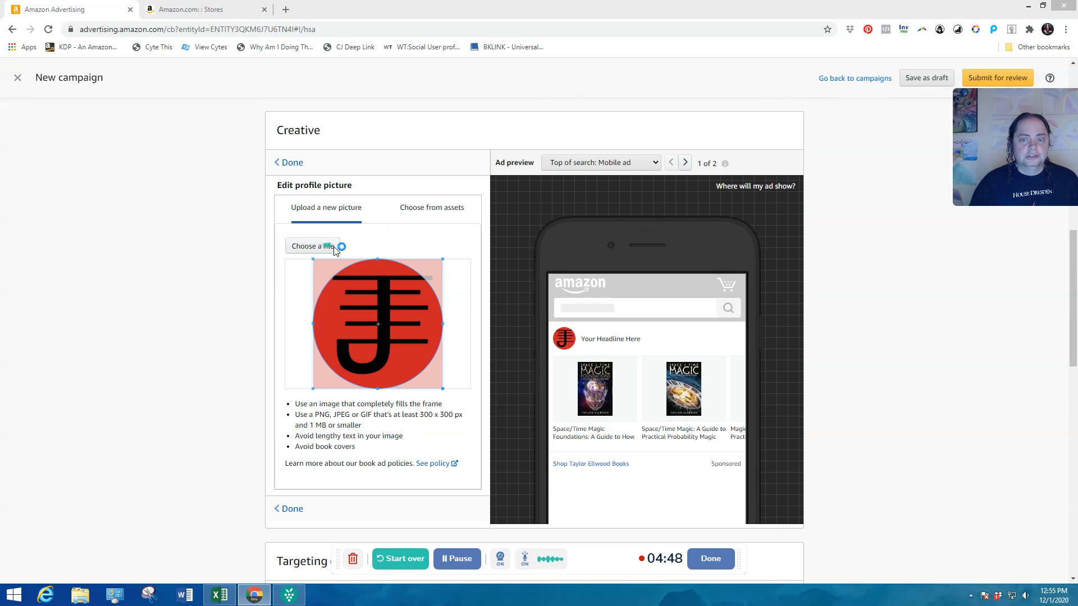
Step: Try to upload "DMP_Taylor3 small" from the "3-3-2013 Dax pictures" folder in Pictures as the author profile picture
click(336, 248)
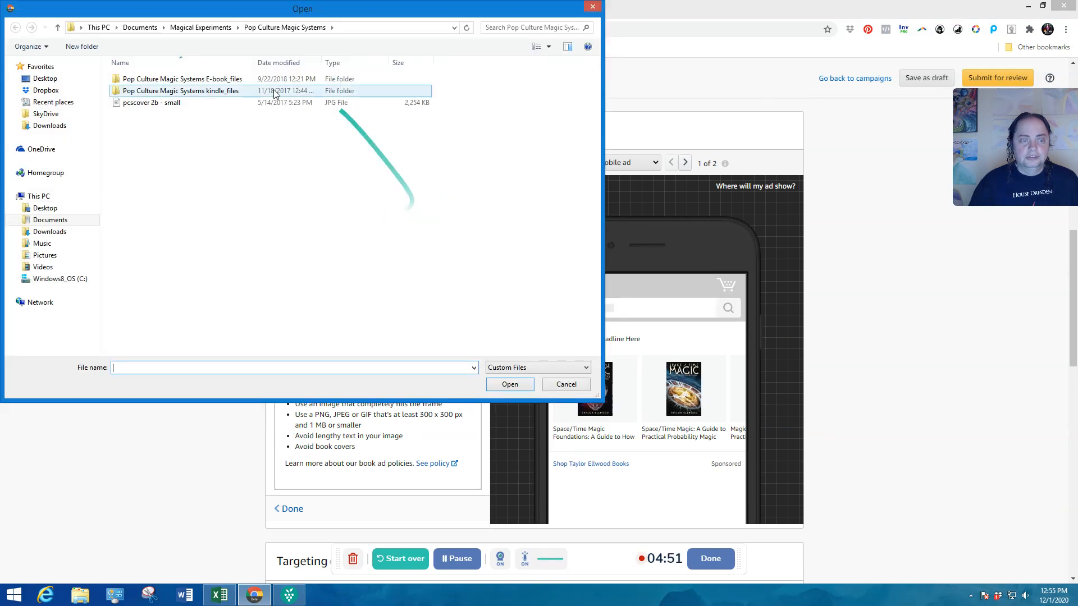
click(40, 255)
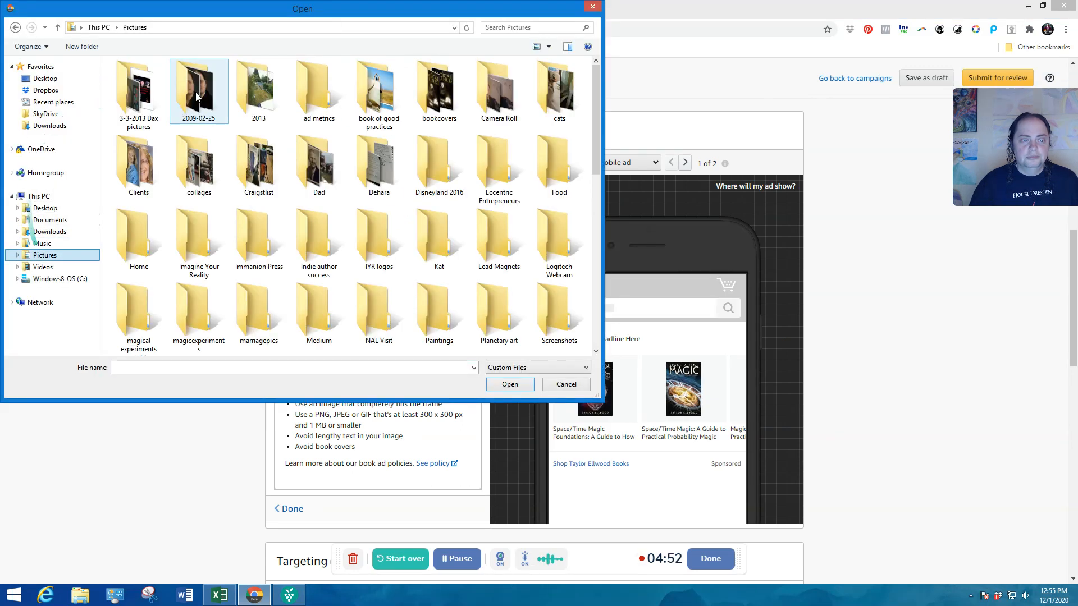
click(145, 97)
scroll(238, 93, down, 5)
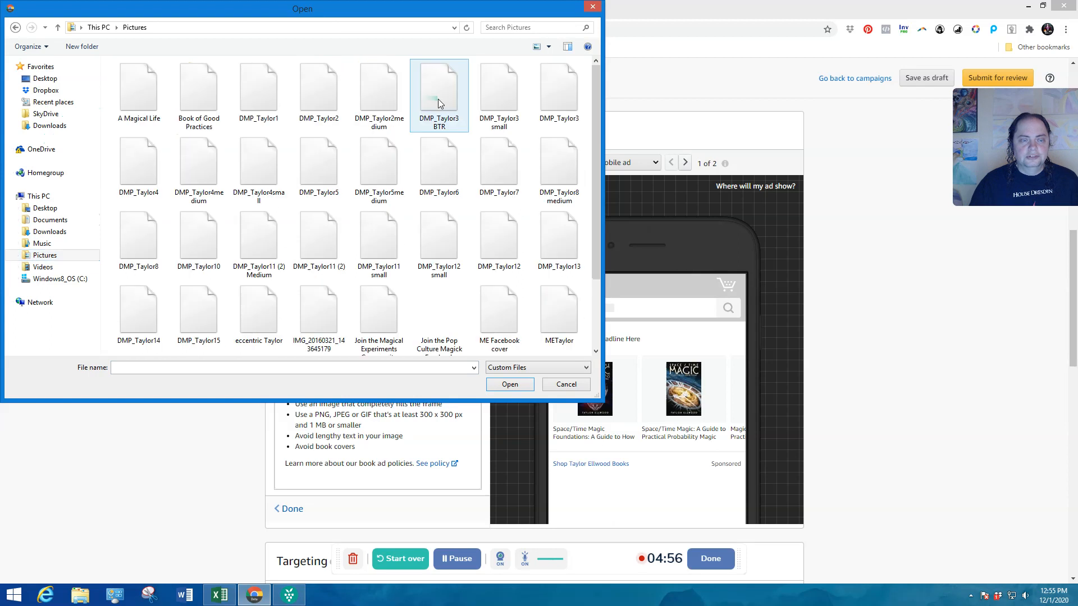
click(488, 93)
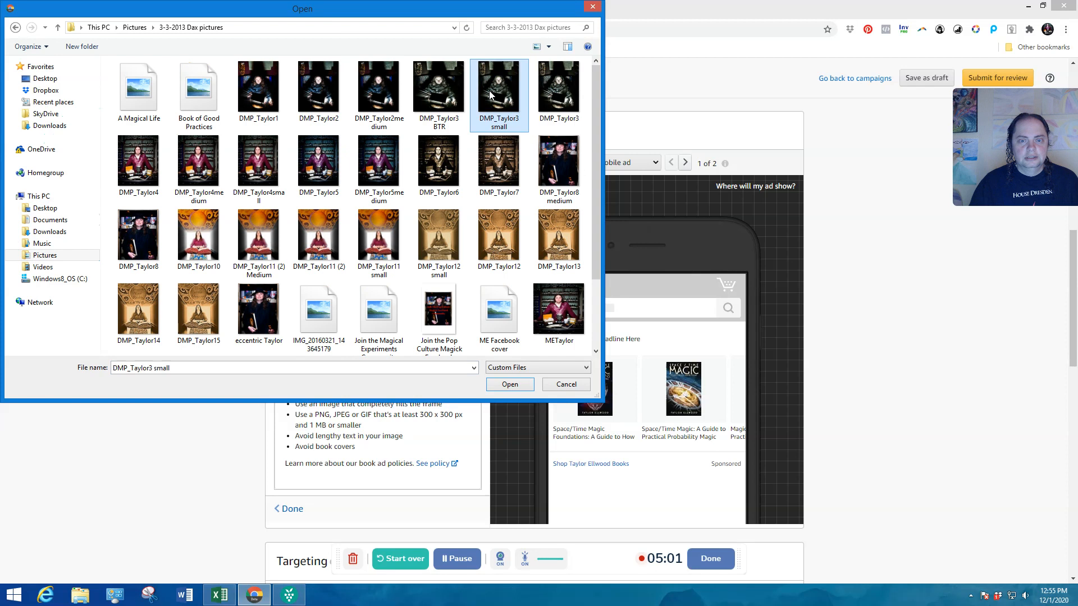
double_click(490, 96)
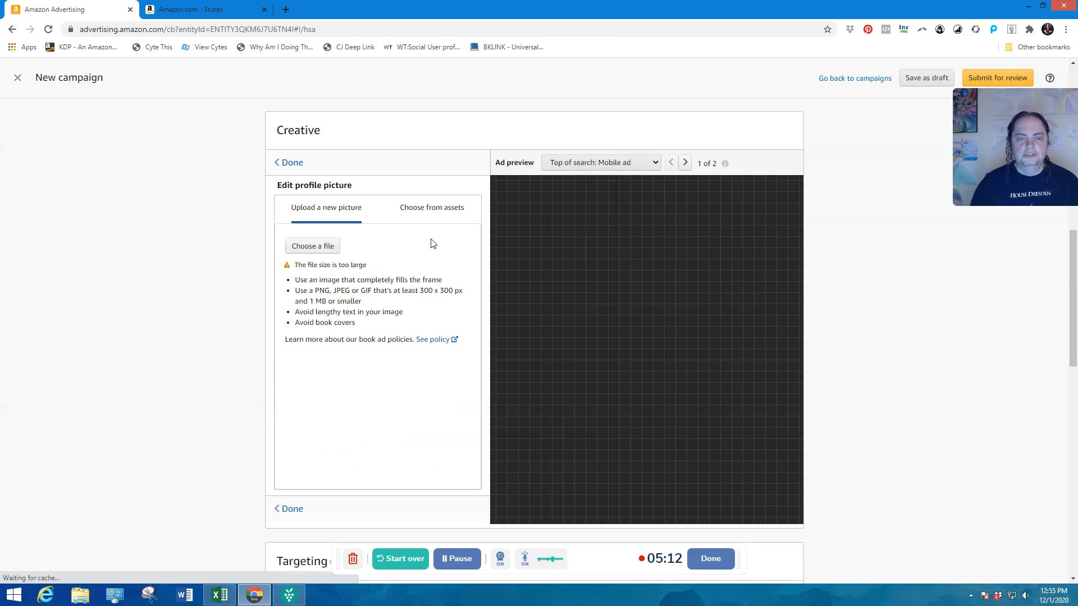
Step: Upload "Taylor small" from the "3-3-2013 Dax pictures" folder as the author profile picture
click(313, 247)
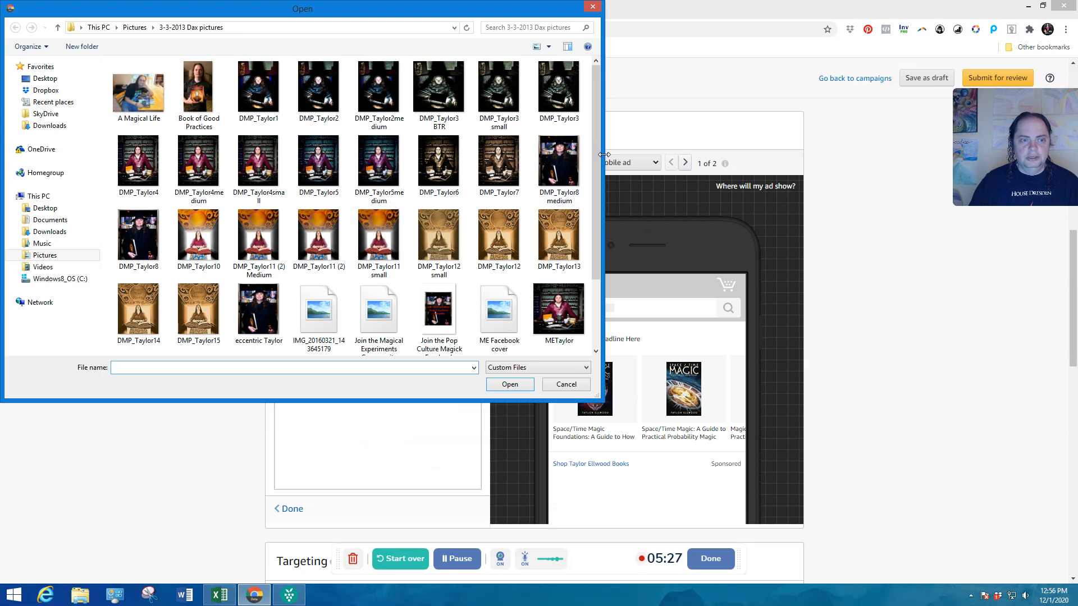
drag(596, 154, 591, 232)
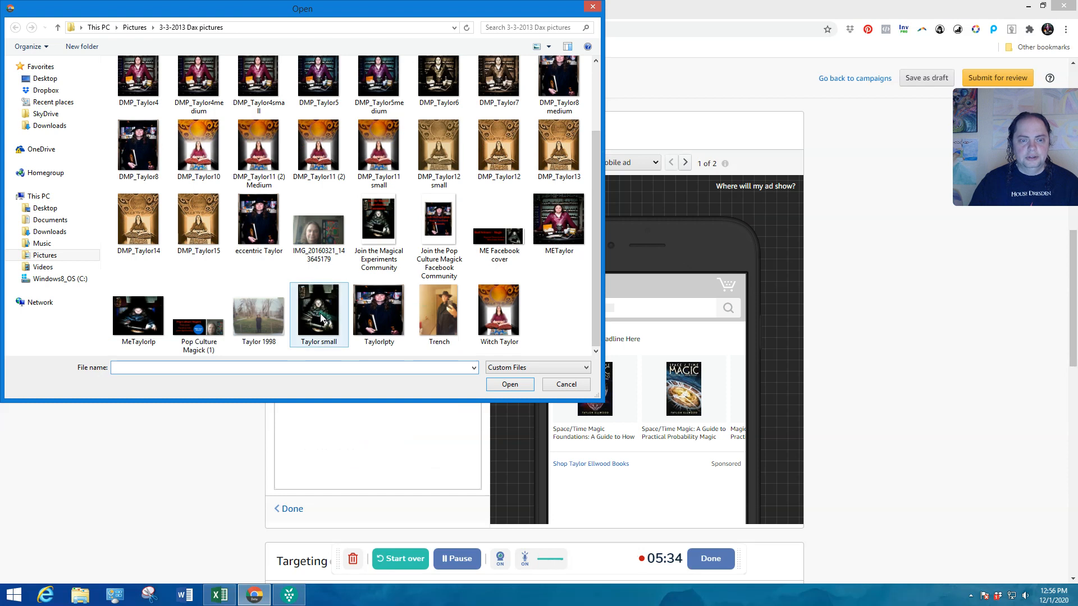
double_click(321, 317)
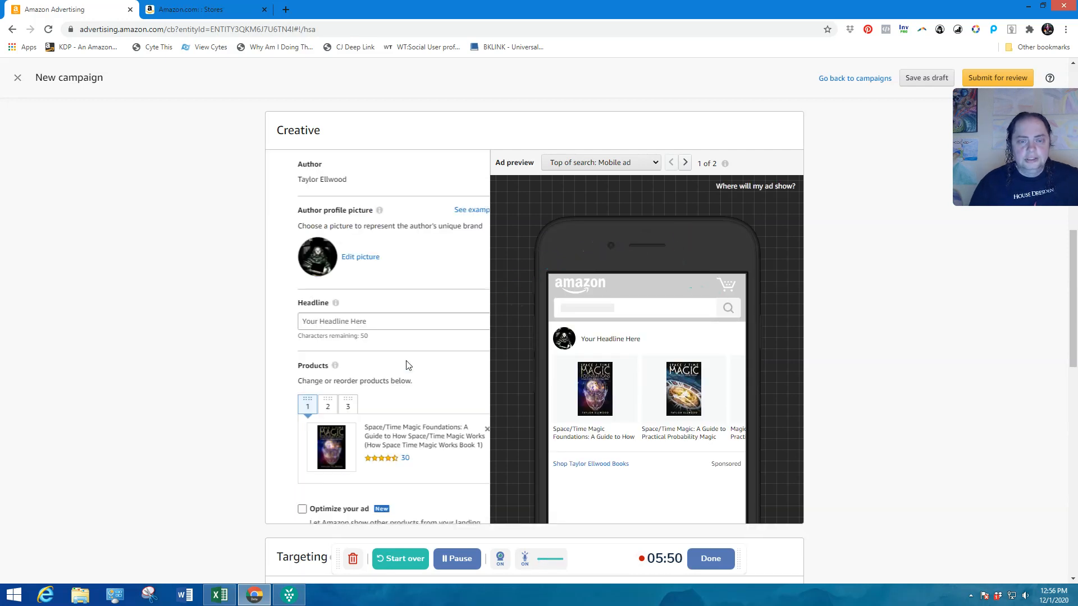
Step: Enter the ad headline "Learn how get to consistent results with space tim"
click(325, 321)
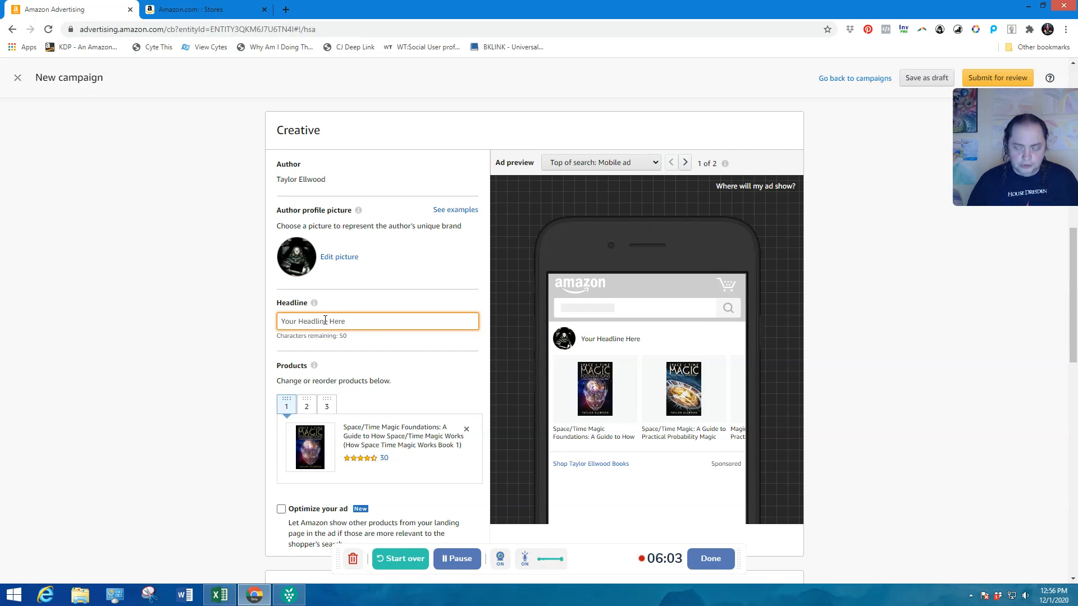
text(Lea)
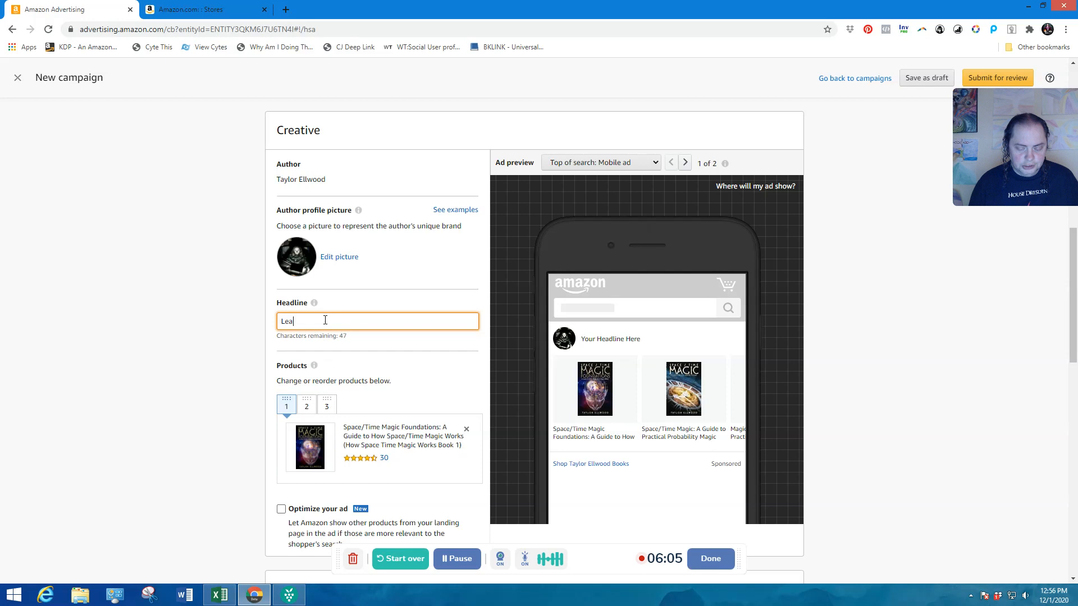
text(rn how )
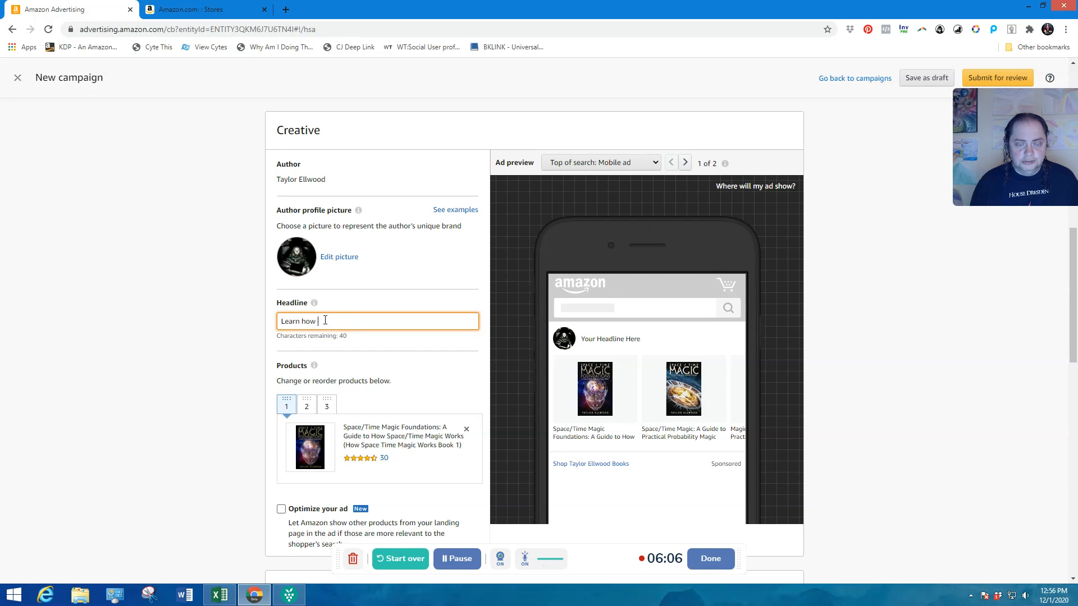
text(get to consistent)
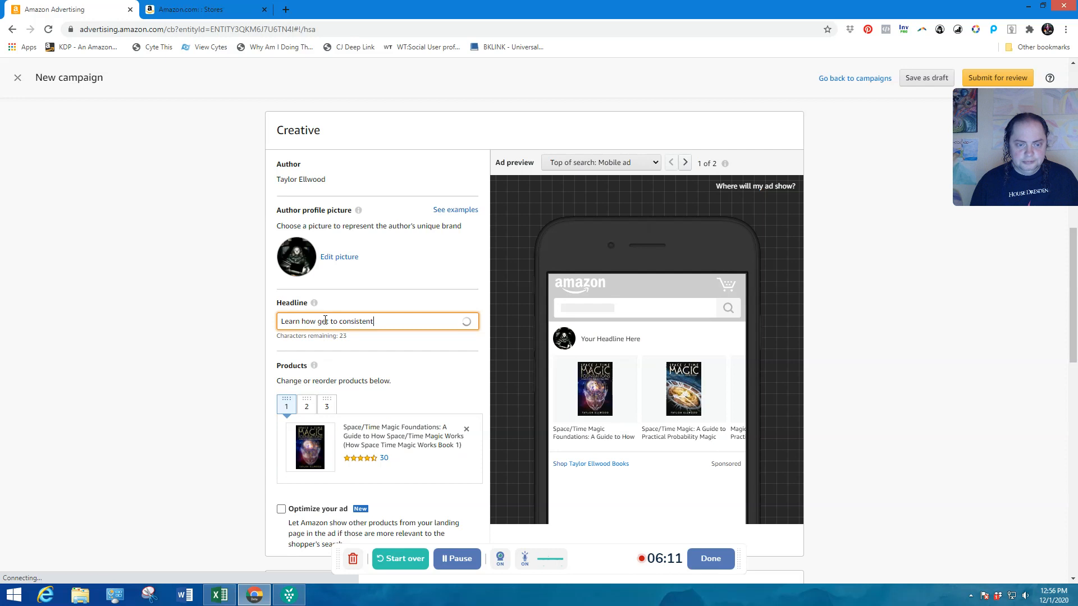
text( results)
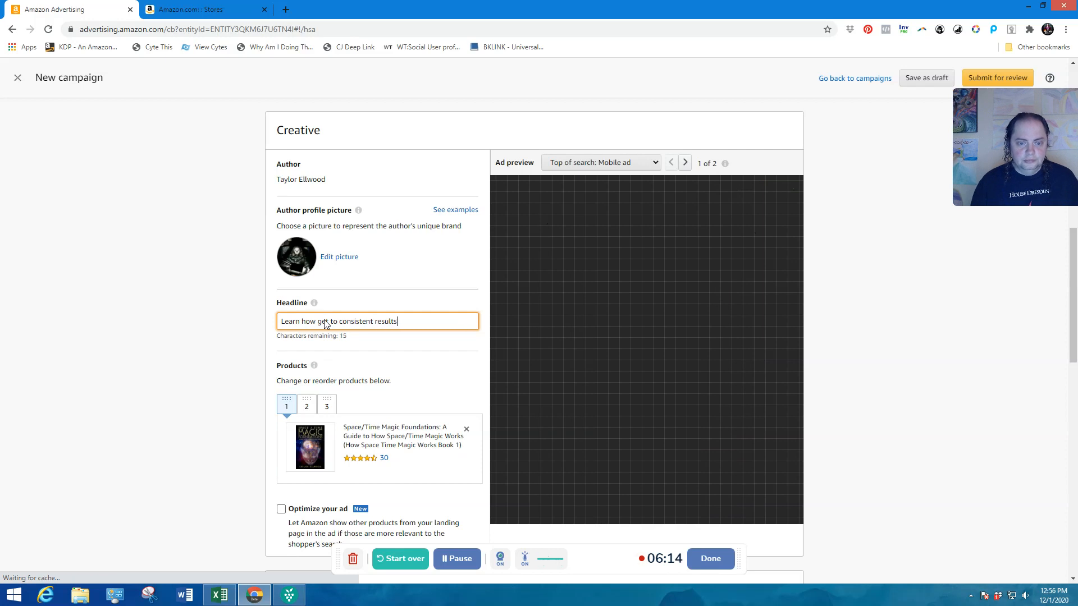
text( with )
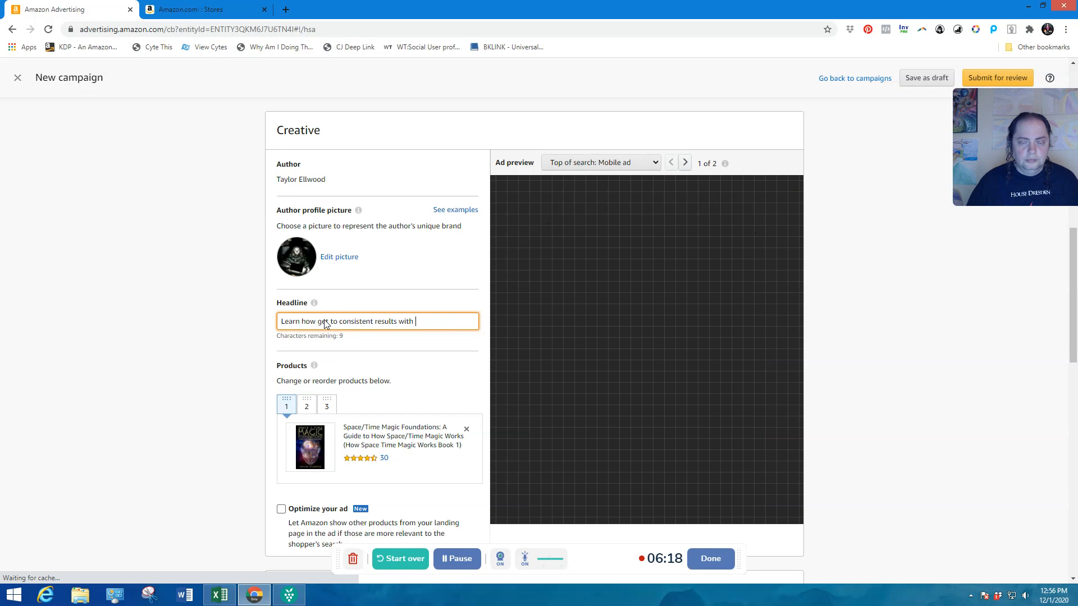
text(space tim)
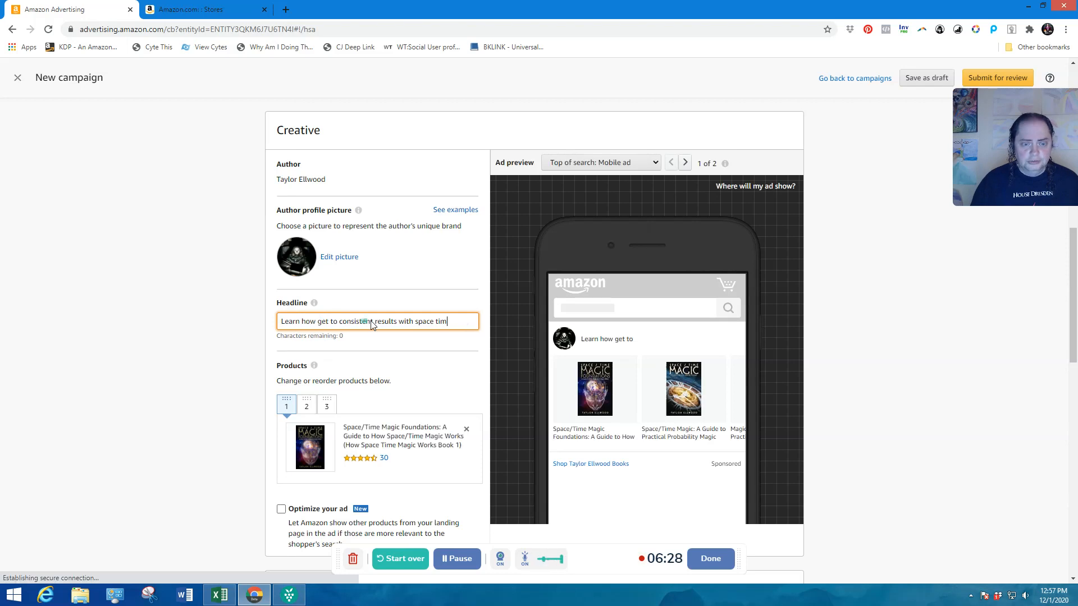
Step: Remove the word "consistent" from the headline and complete it to read "Learn how get to results with space time magic"
drag(339, 324, 374, 322)
key(BackSpace)
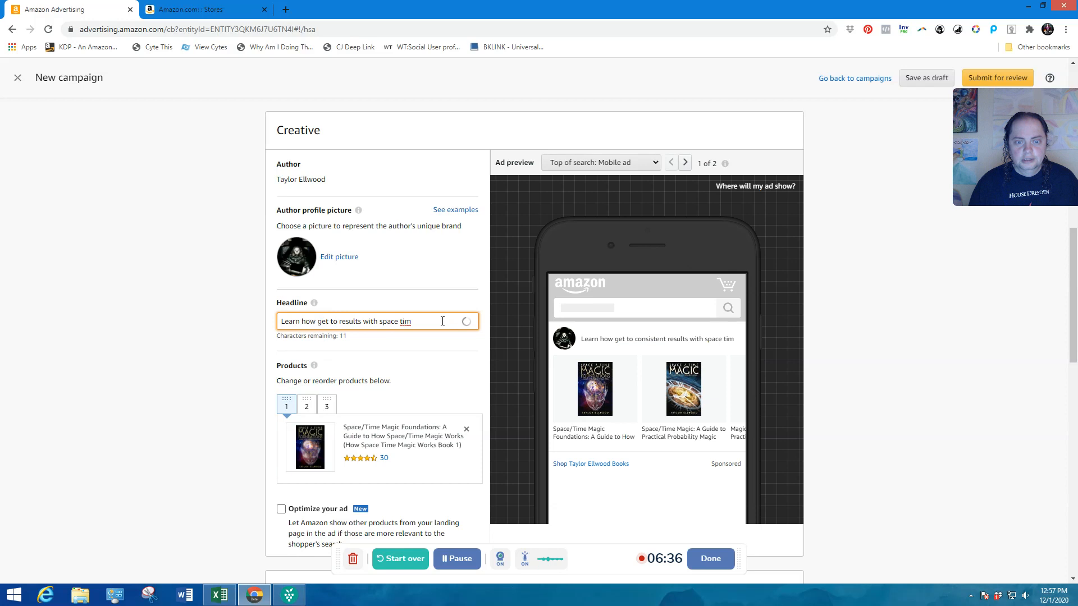
text(e magic)
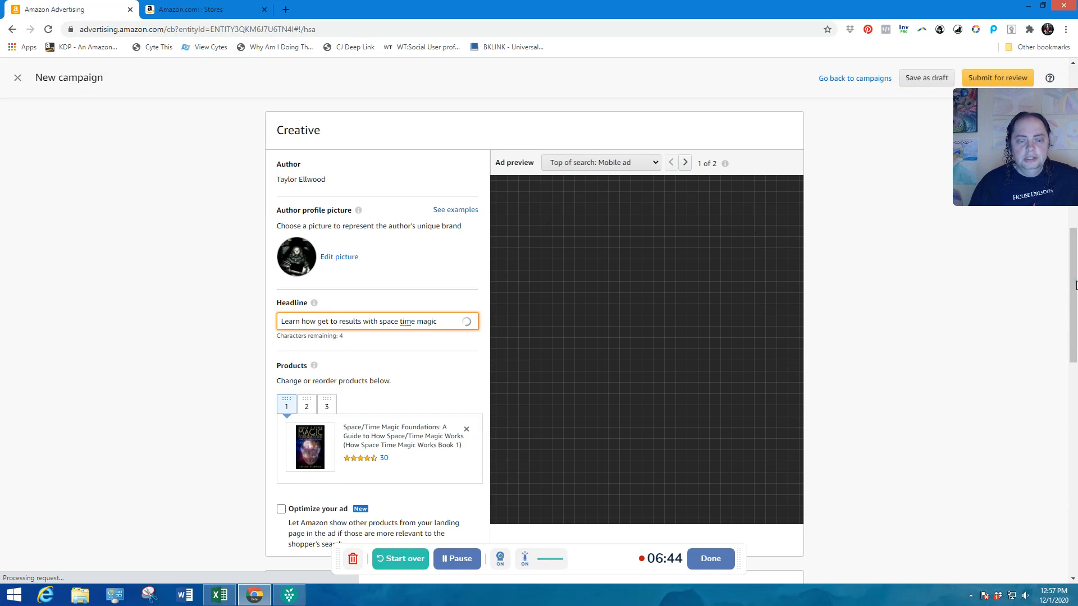
Step: Try the "Optimize your ad" option and turn it off again
drag(1076, 286, 1074, 290)
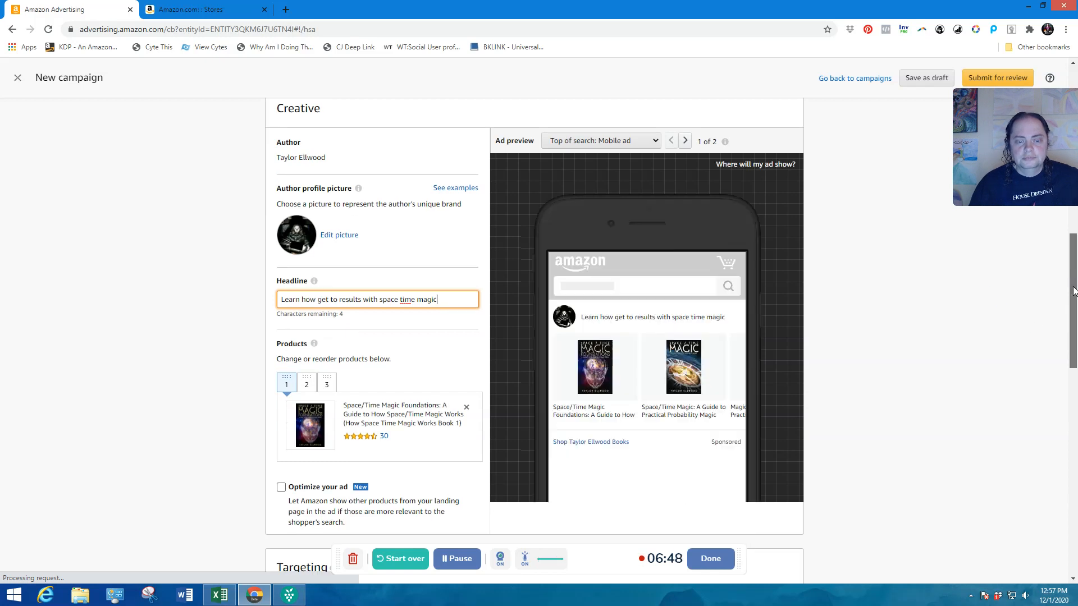
drag(1073, 291, 1071, 304)
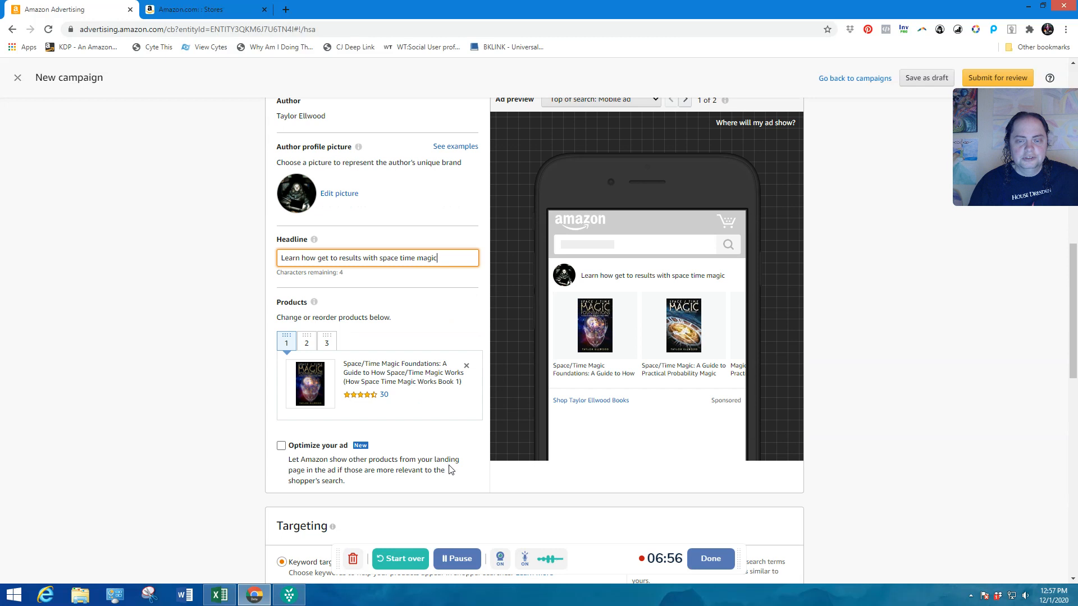
drag(449, 466, 525, 452)
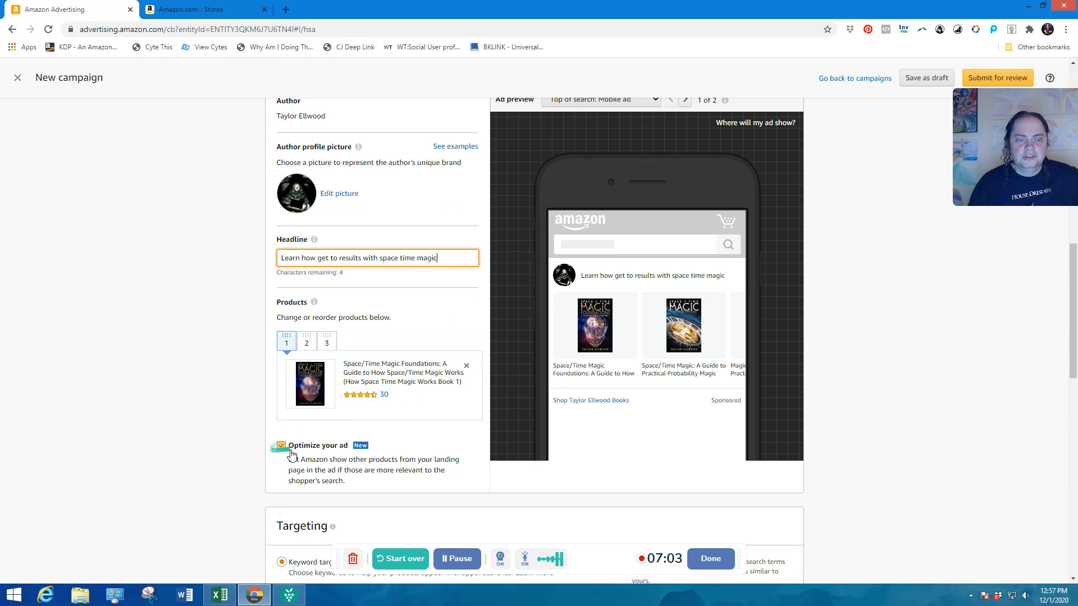
drag(289, 446, 1073, 335)
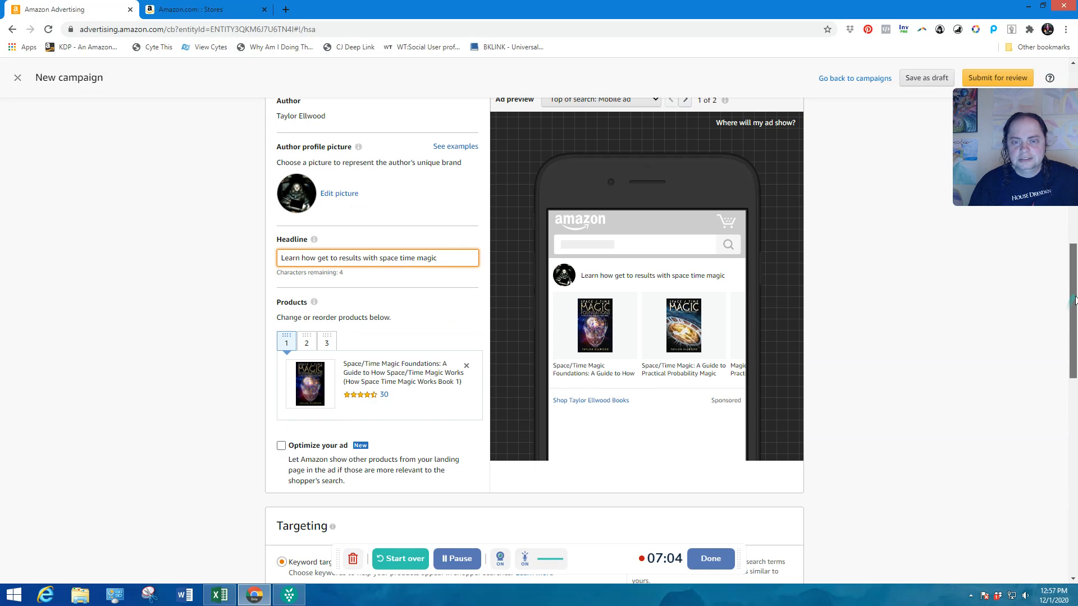
Step: Preview the ad creative as a "Top of search: Desktop ad"
scroll(1074, 332, down, 2)
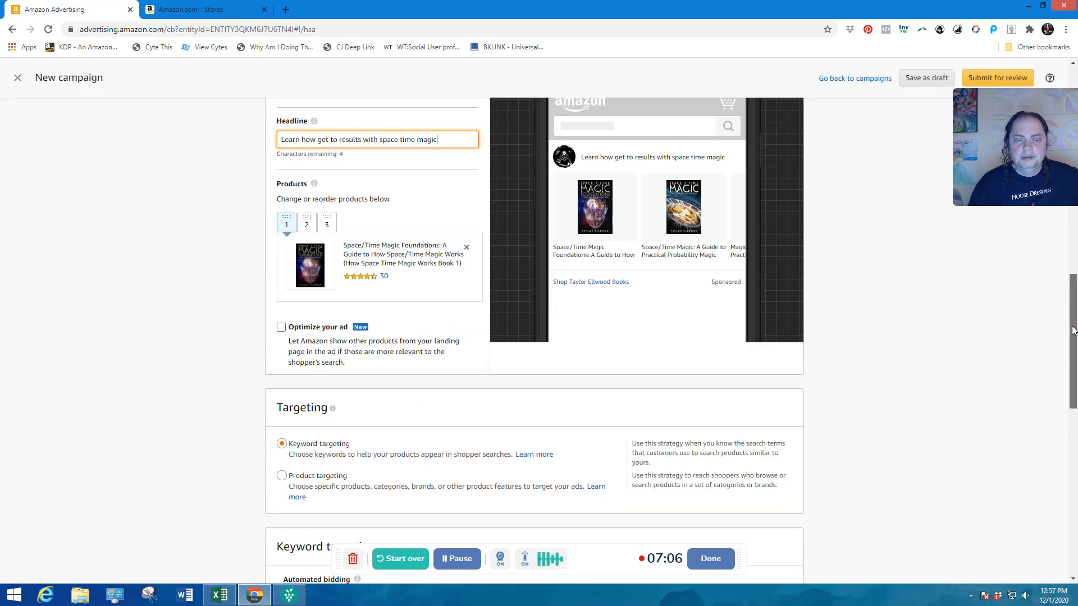
drag(1074, 332, 1074, 282)
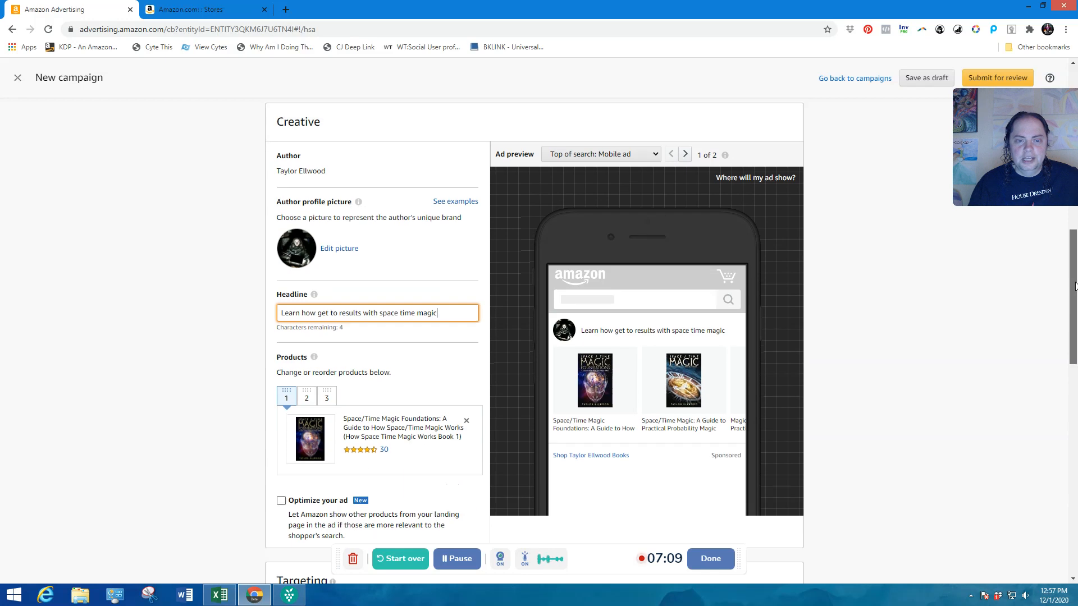
click(655, 158)
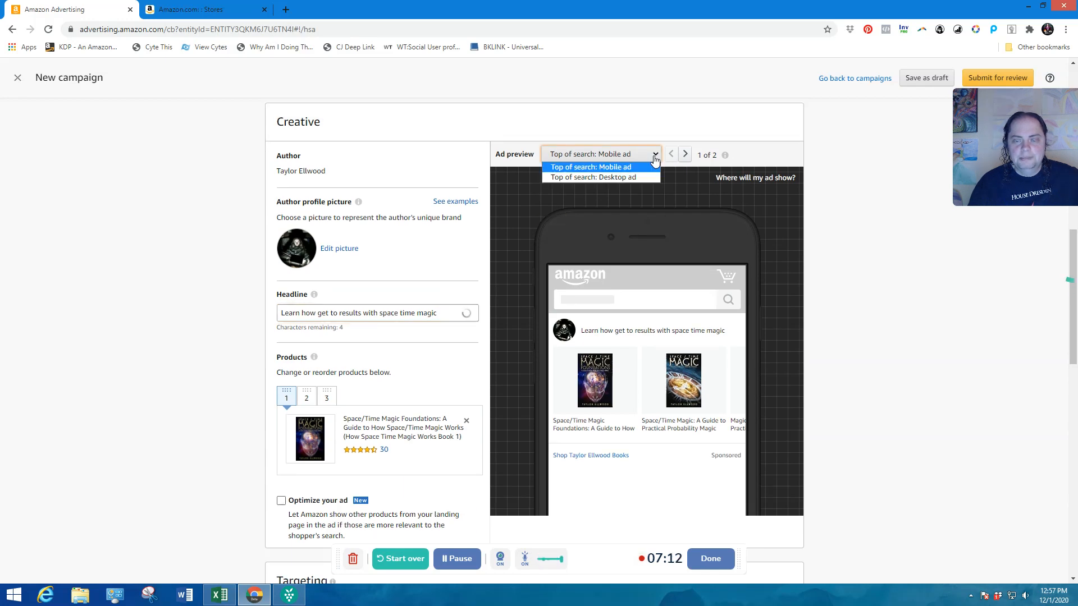
click(601, 176)
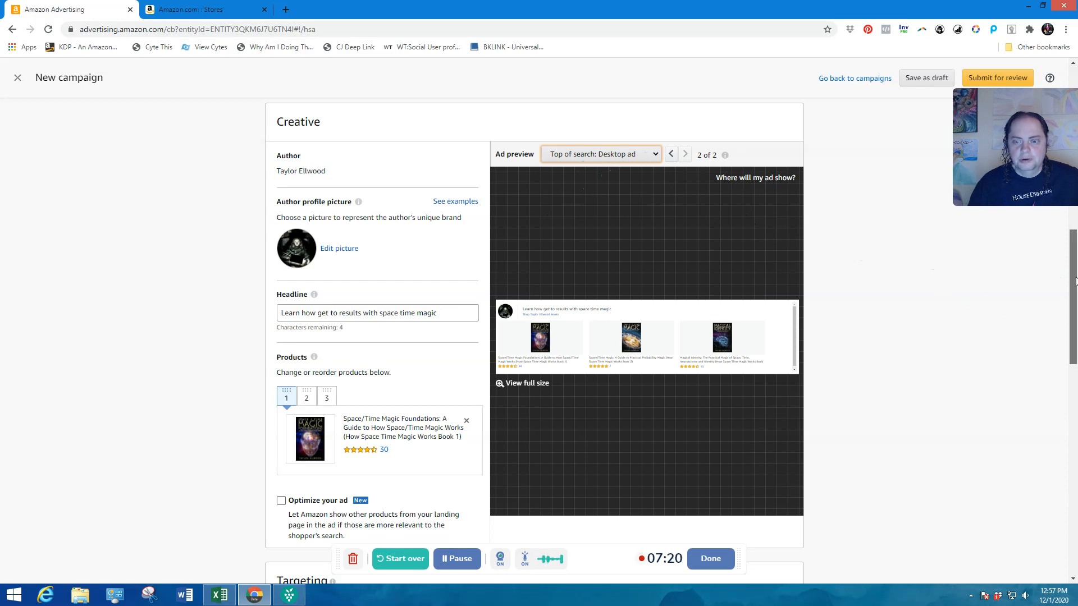
Step: Switch the campaign's targeting to Product targeting and back to Keyword targeting
drag(1073, 281, 1071, 391)
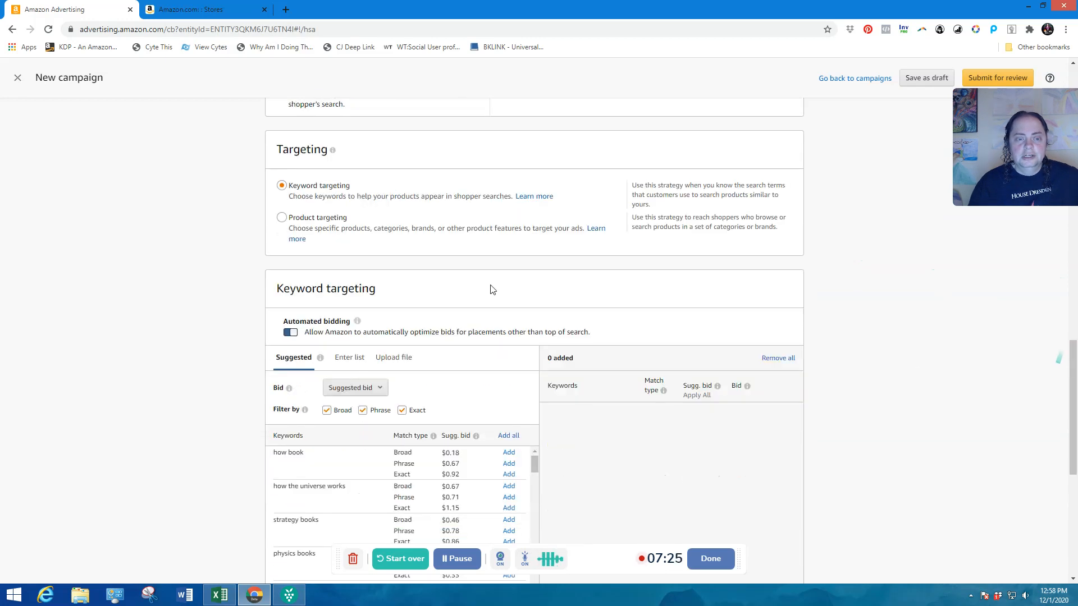
click(345, 233)
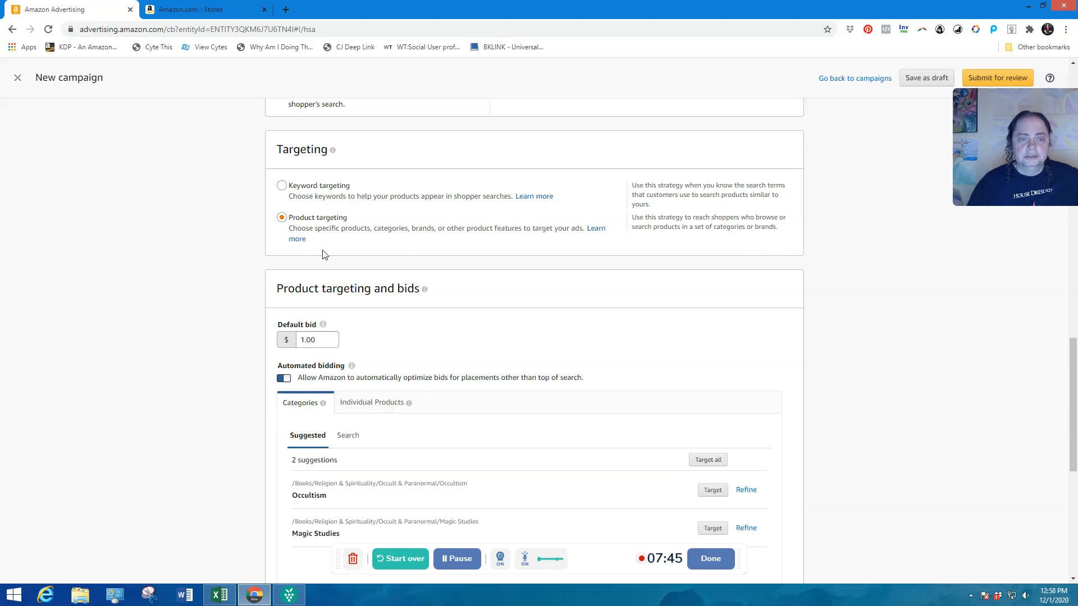
click(284, 188)
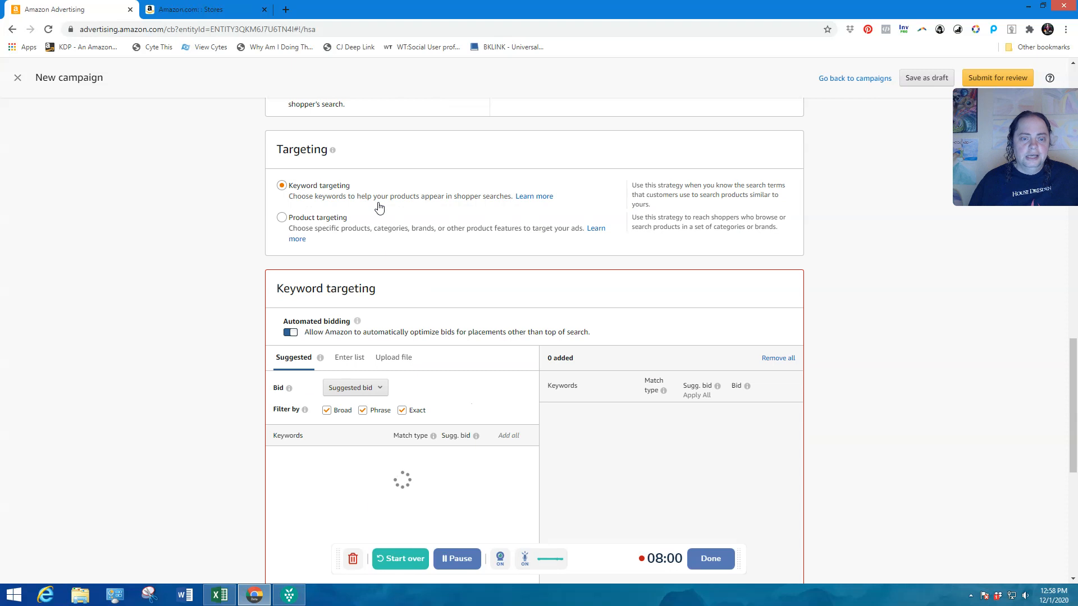
Step: Switch to the "Keywords master list.xlsx" workbook in Excel and open its "Magick Keywords" sheet
click(227, 599)
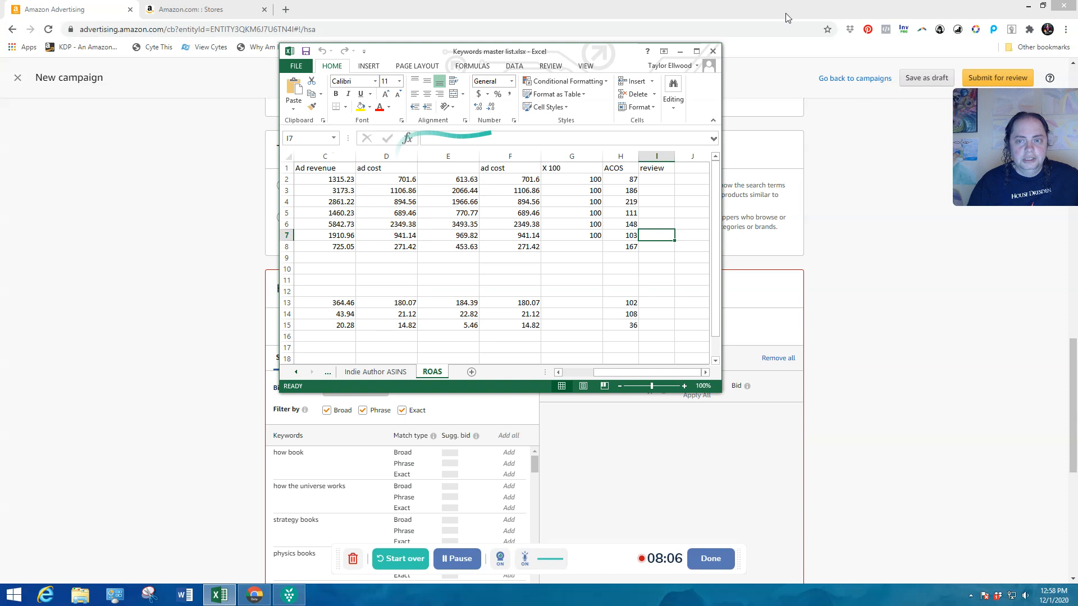
click(696, 51)
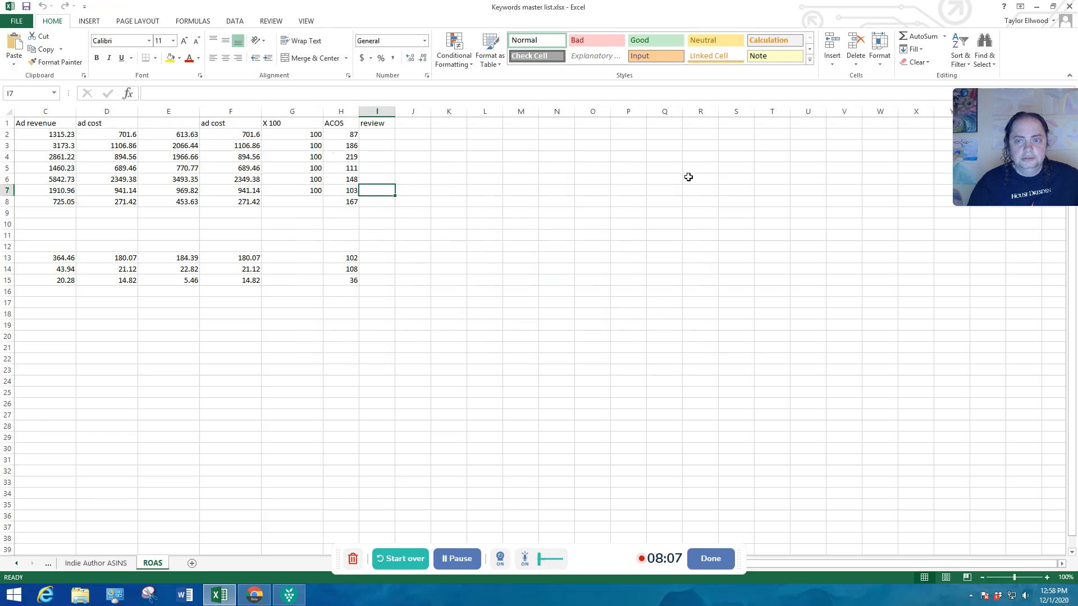
click(15, 564)
click(16, 564)
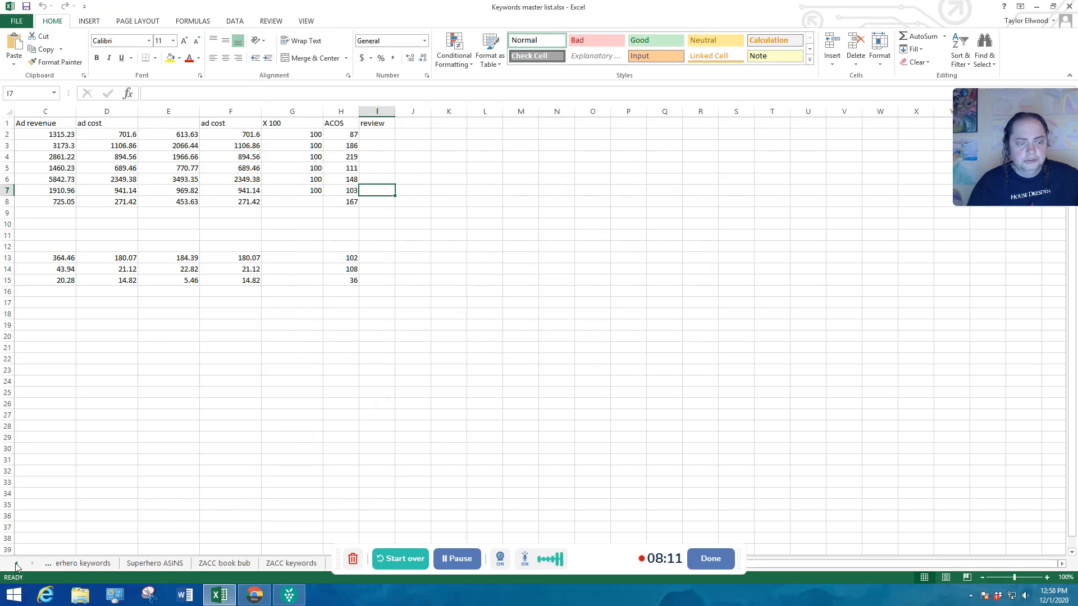
click(15, 564)
click(15, 564)
click(15, 564)
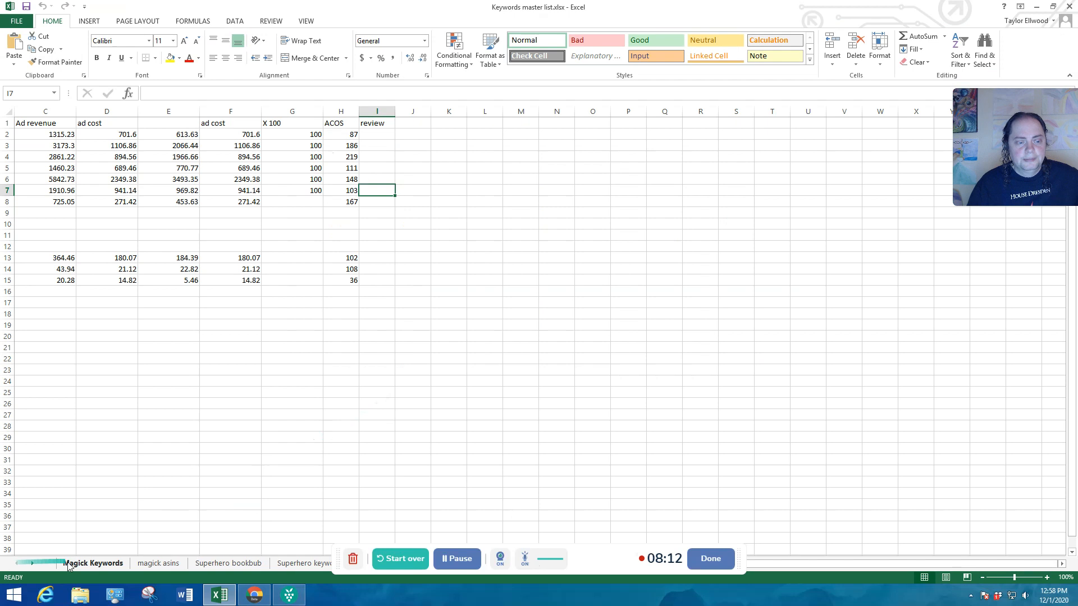
click(72, 564)
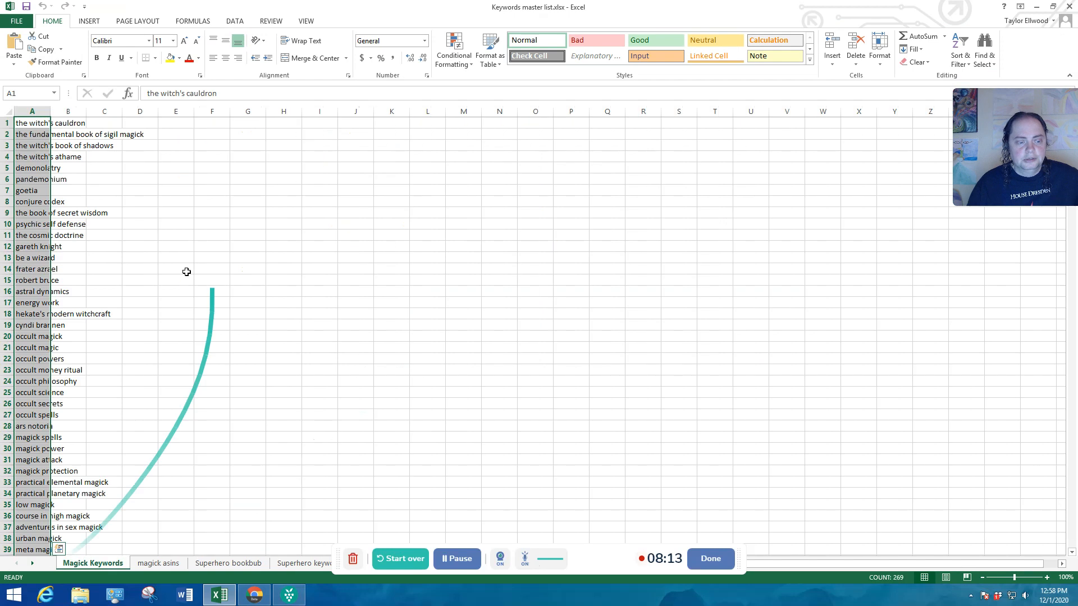
Step: Copy the selected keywords in column A and return to the Amazon Advertising campaign form
right_click(35, 122)
click(56, 142)
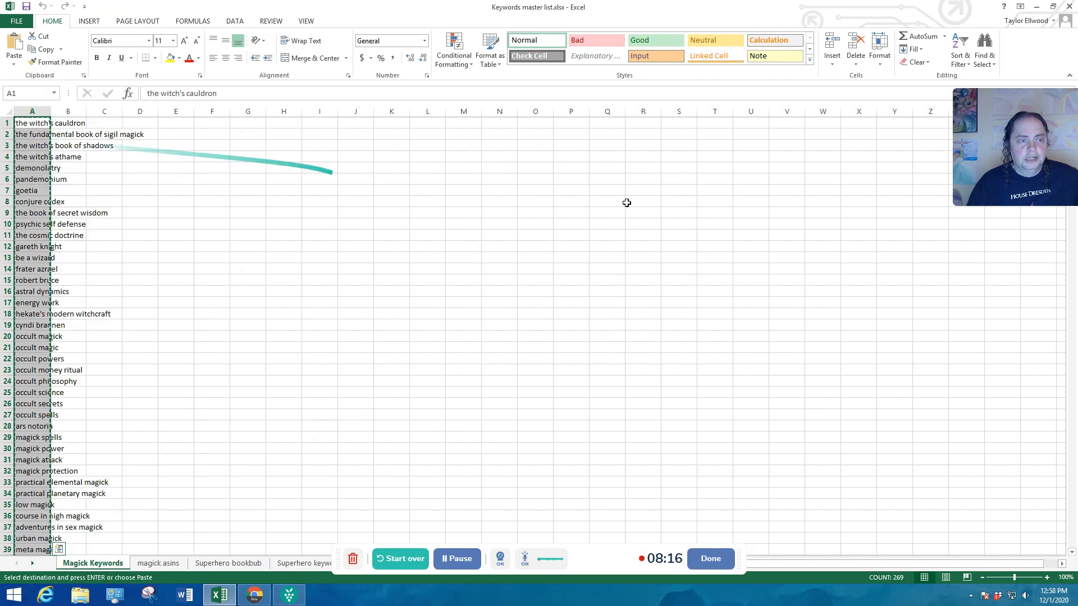
click(1039, 9)
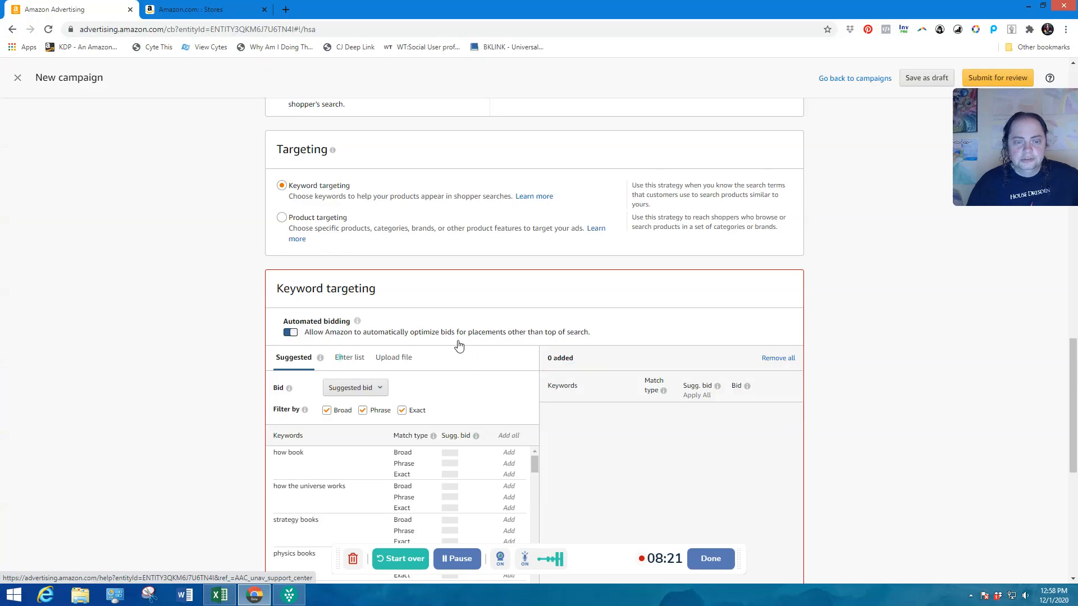
Step: Change keyword targeting to an entered list with a custom bid and paste the copied keywords into it
click(359, 360)
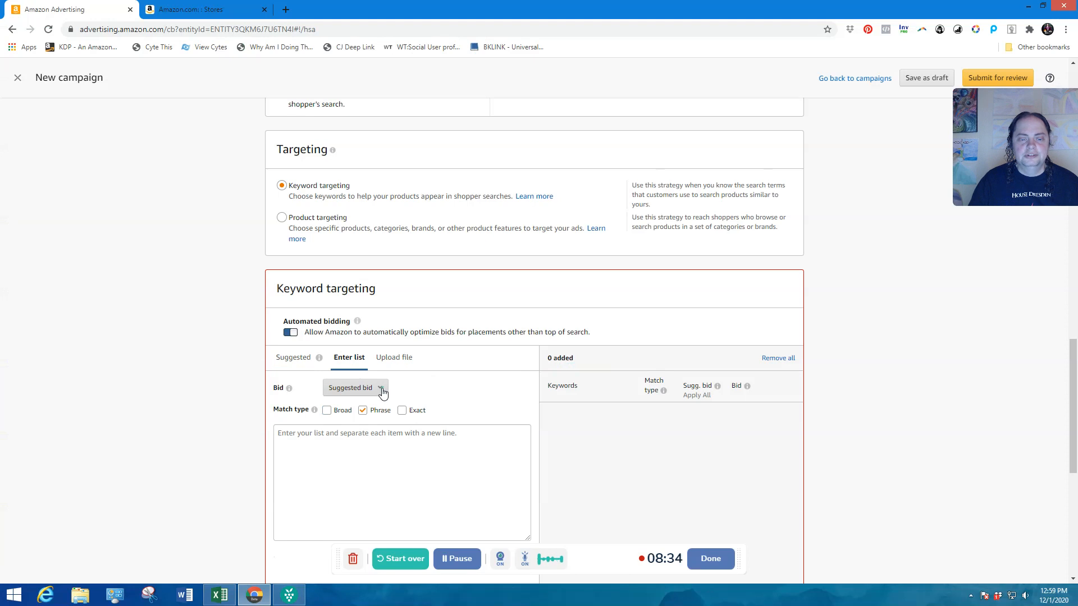
click(381, 389)
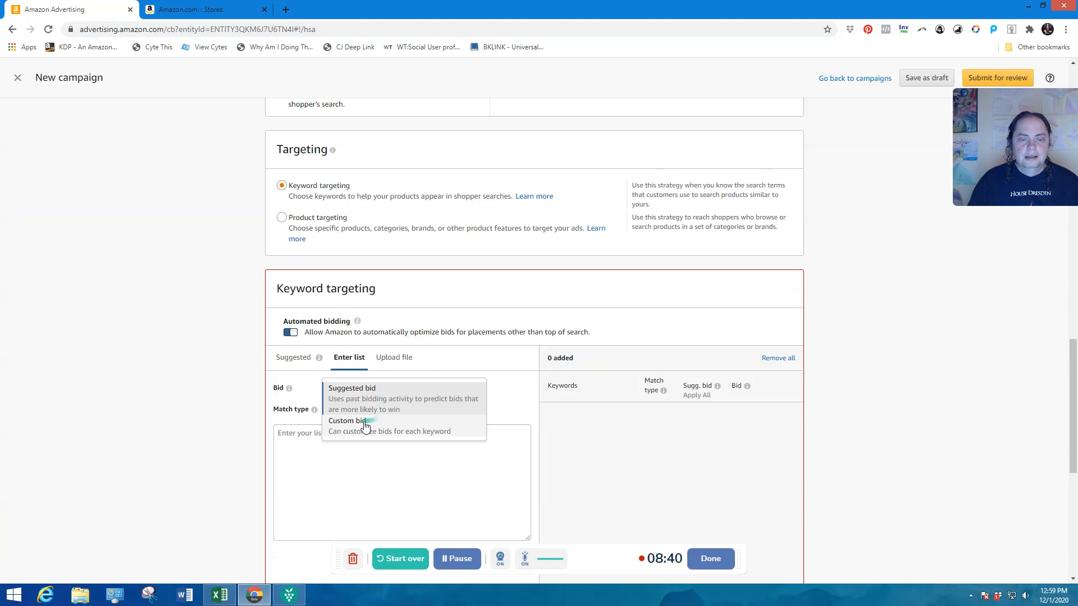
click(454, 413)
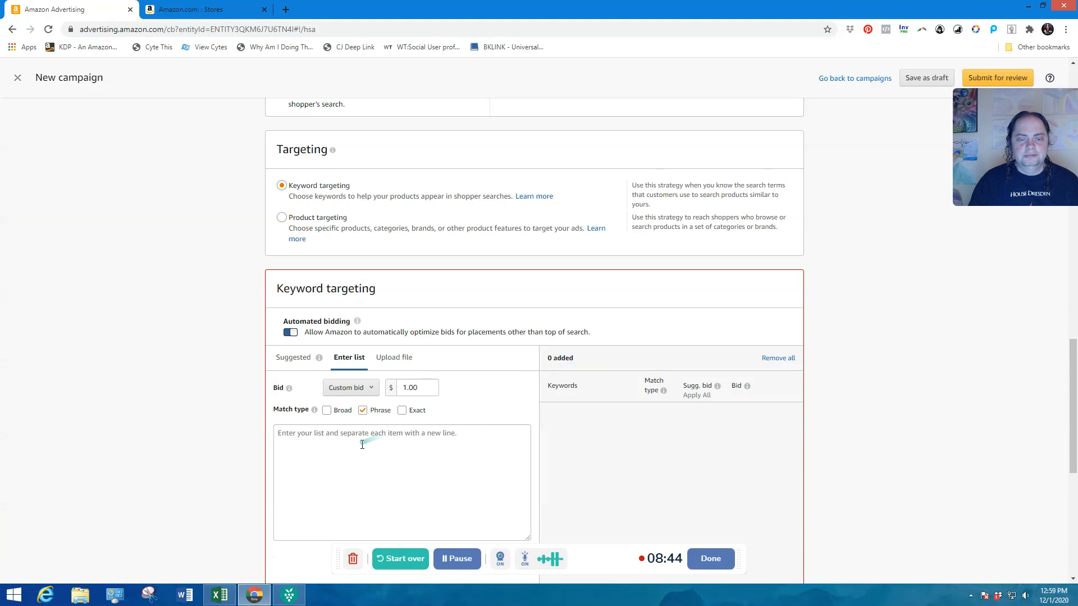
click(362, 443)
key(ctrl+v)
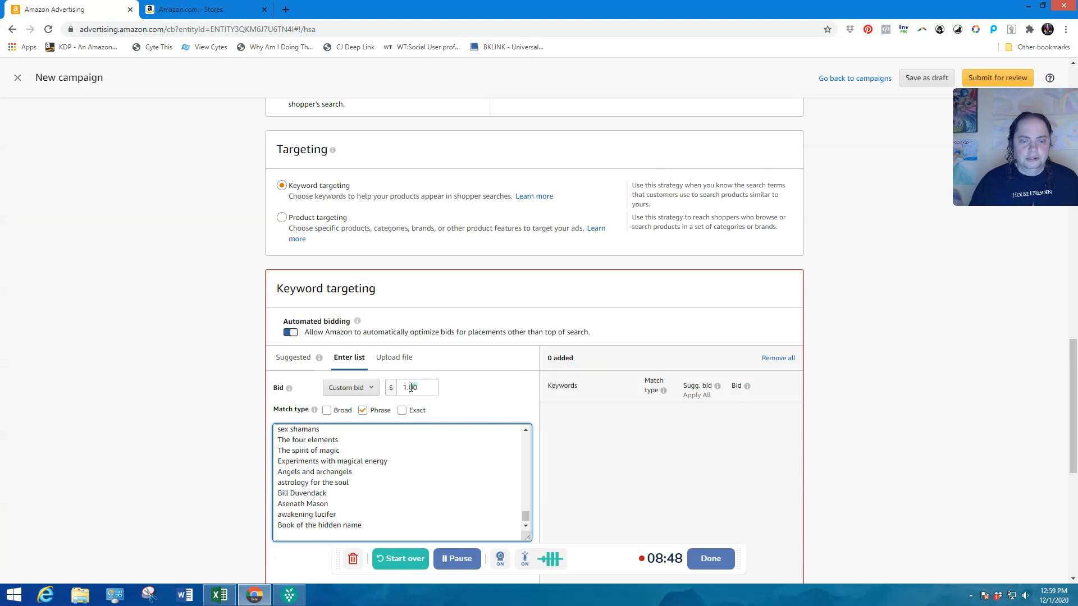
Step: Set the custom bid to $0.50 and add the pasted keywords to the campaign as Phrase matches
drag(400, 390, 427, 389)
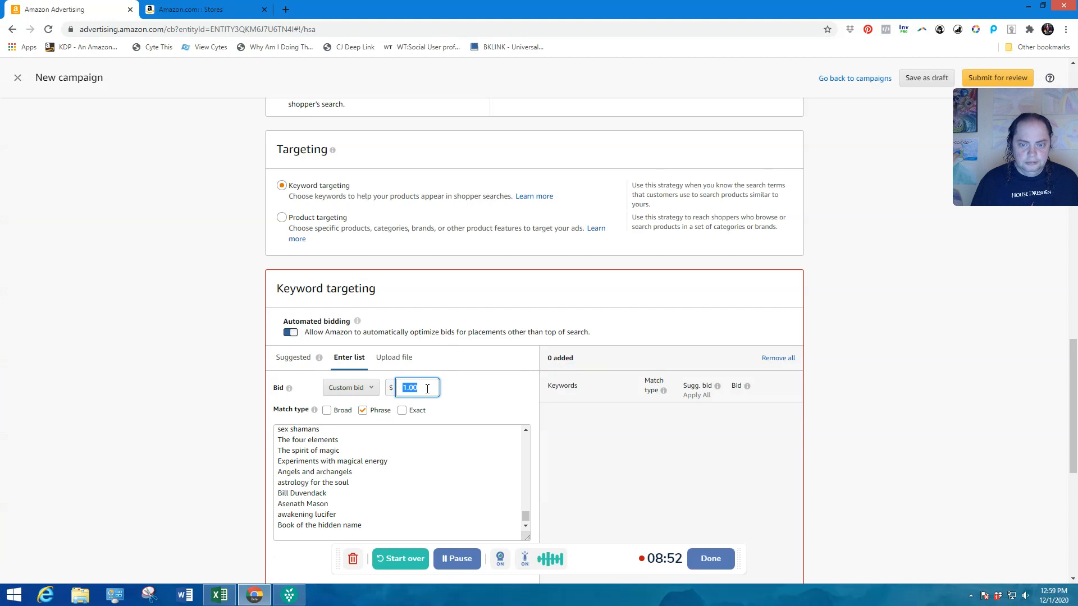
key(BackSpace)
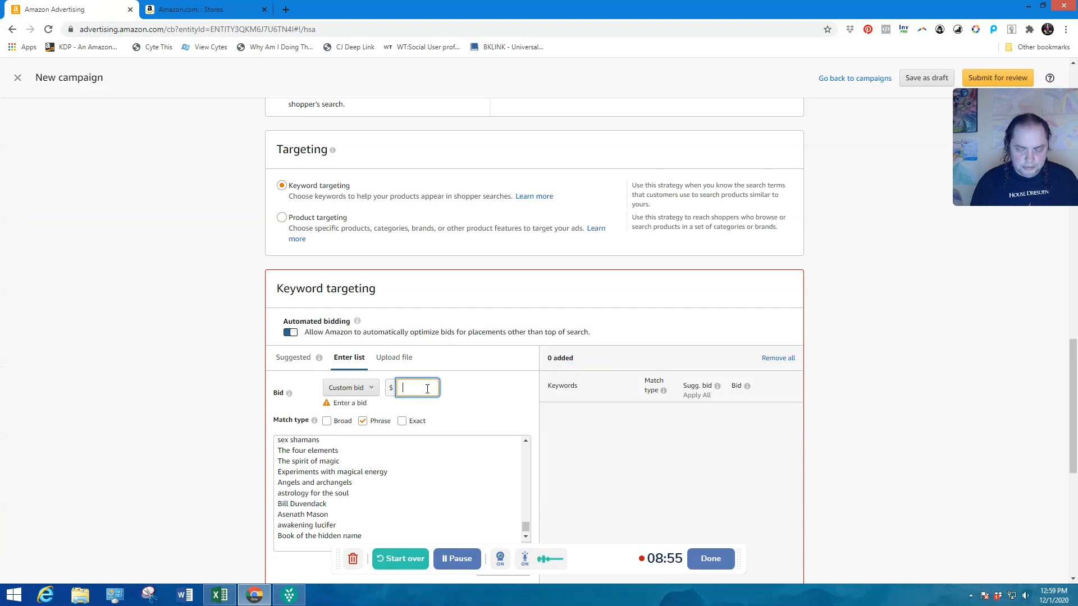
text(.50)
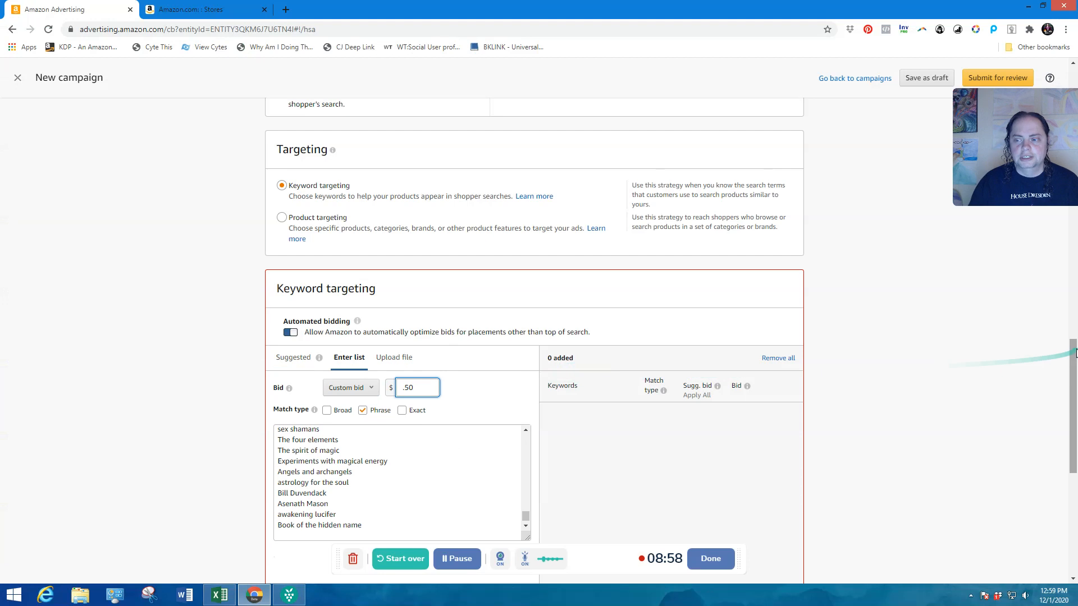
scroll(1075, 353, down, 3)
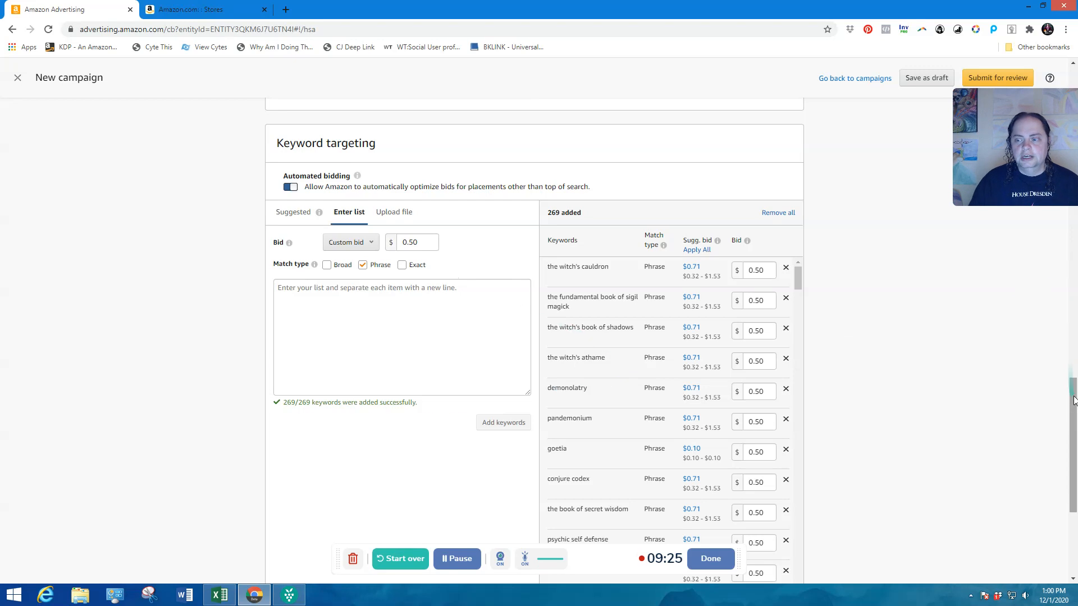
Step: Submit the finished Sponsored Brands campaign for review
drag(1074, 400, 1073, 461)
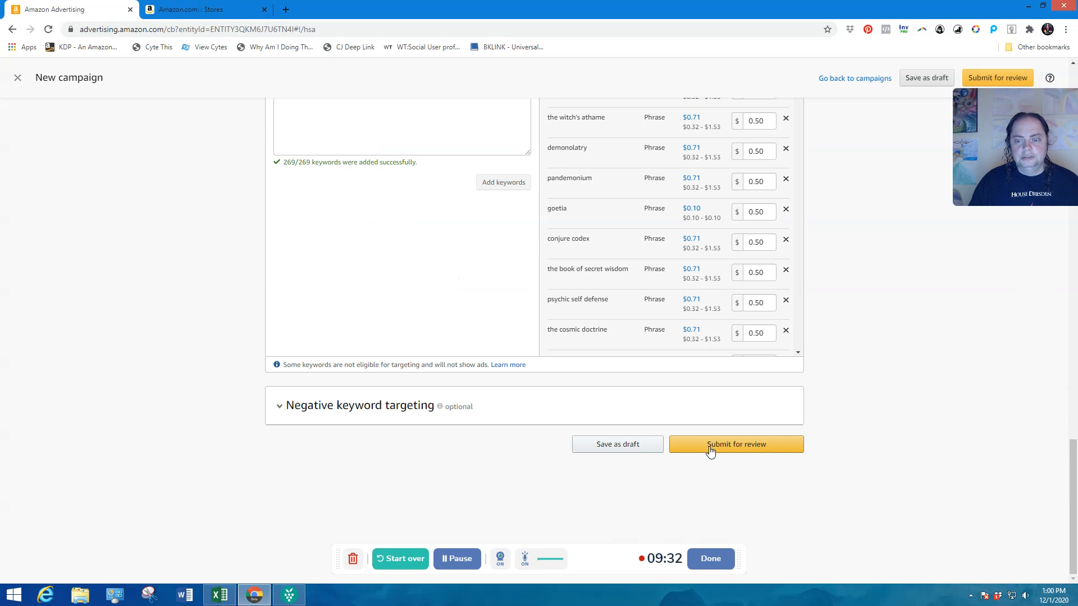
click(711, 450)
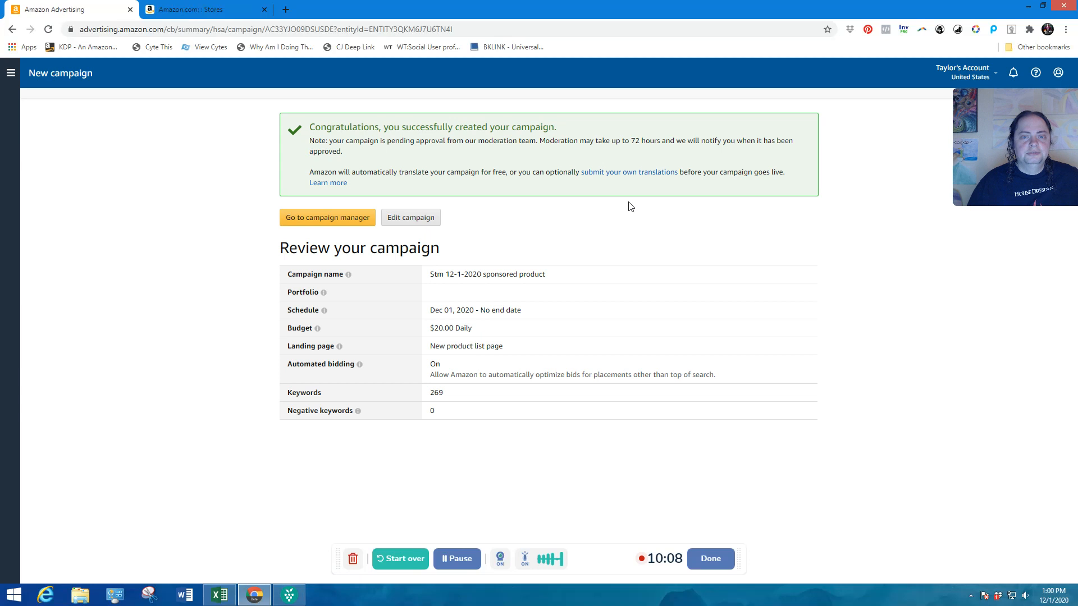
Step: Go to the campaign manager and open the "POM sponsored brand 11-29" campaign
click(324, 217)
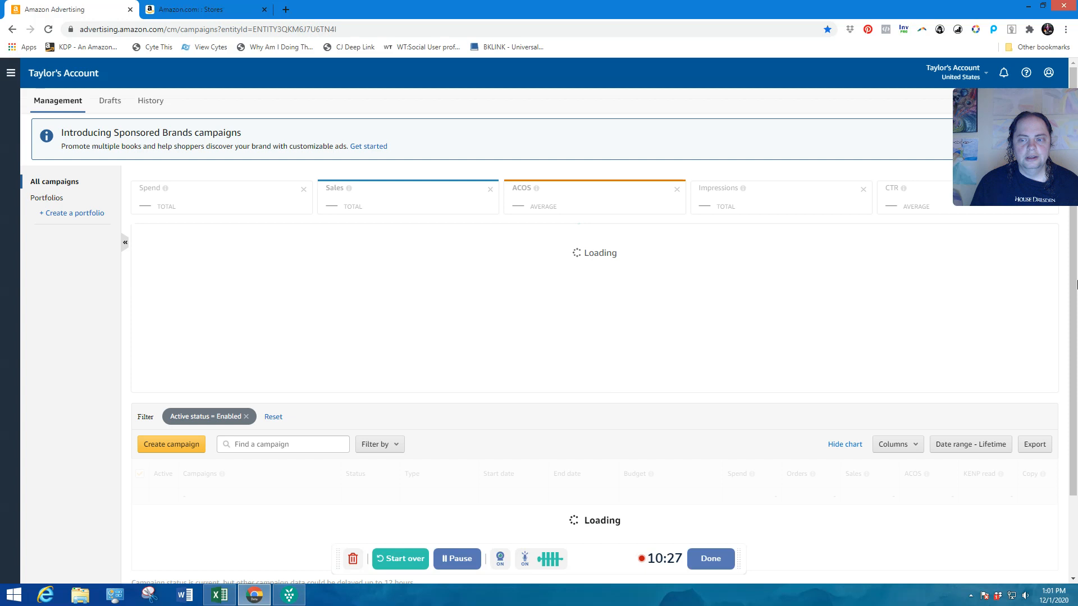
drag(1075, 262, 1069, 359)
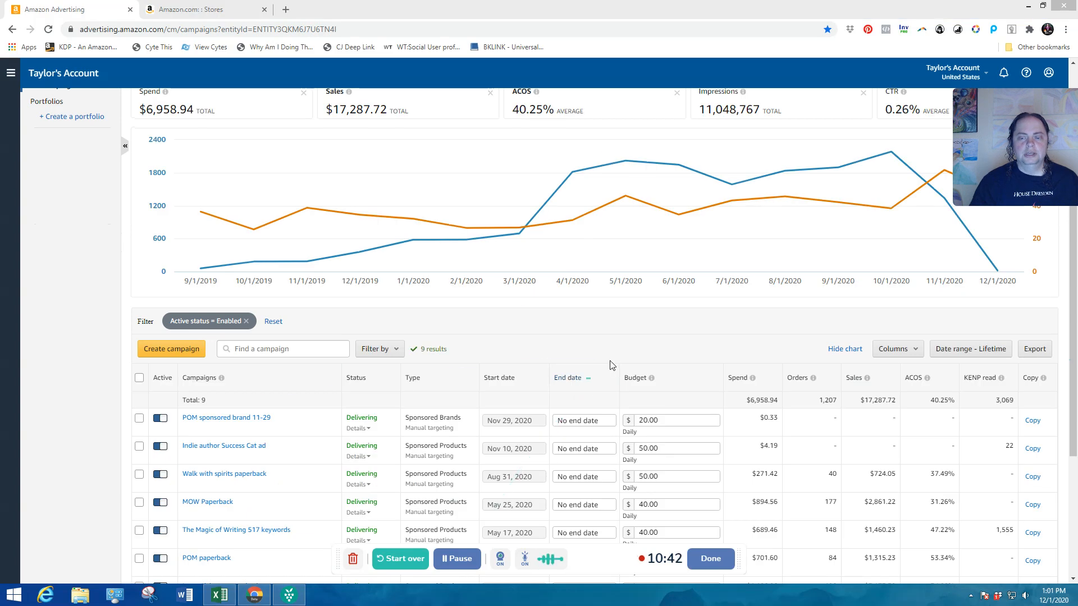
click(228, 425)
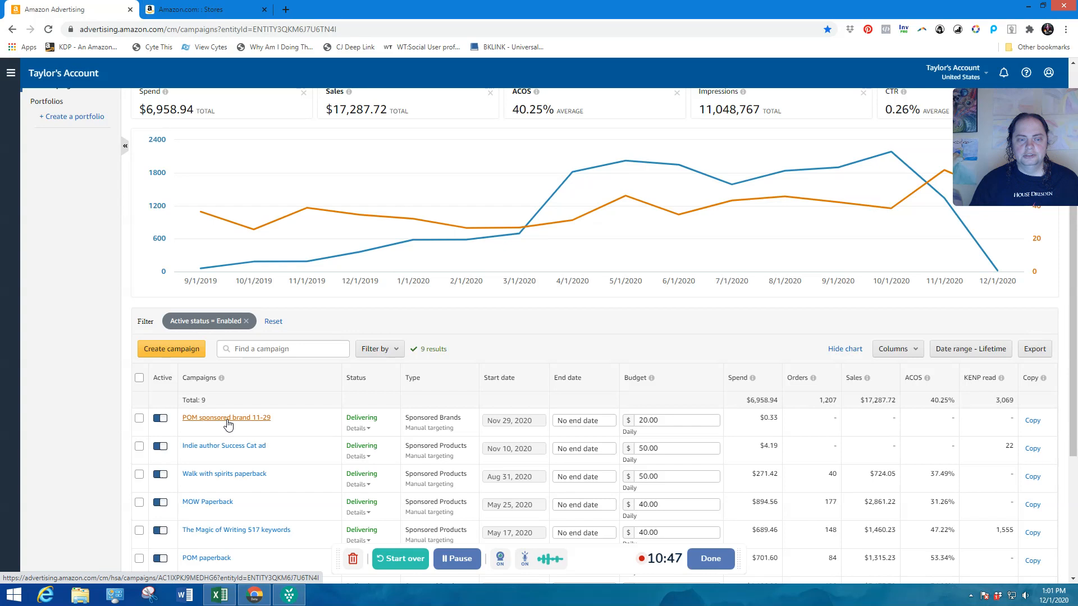
click(227, 425)
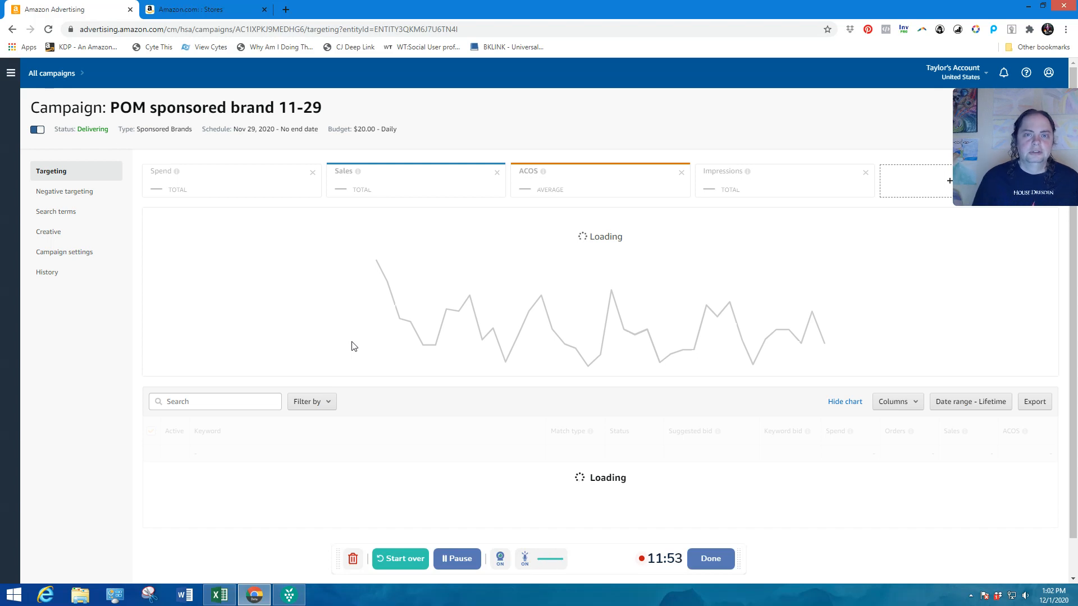
Step: Examine the campaign's keyword list with its delivery status, bids and spend, and return to the performance summary
drag(1076, 310, 1076, 373)
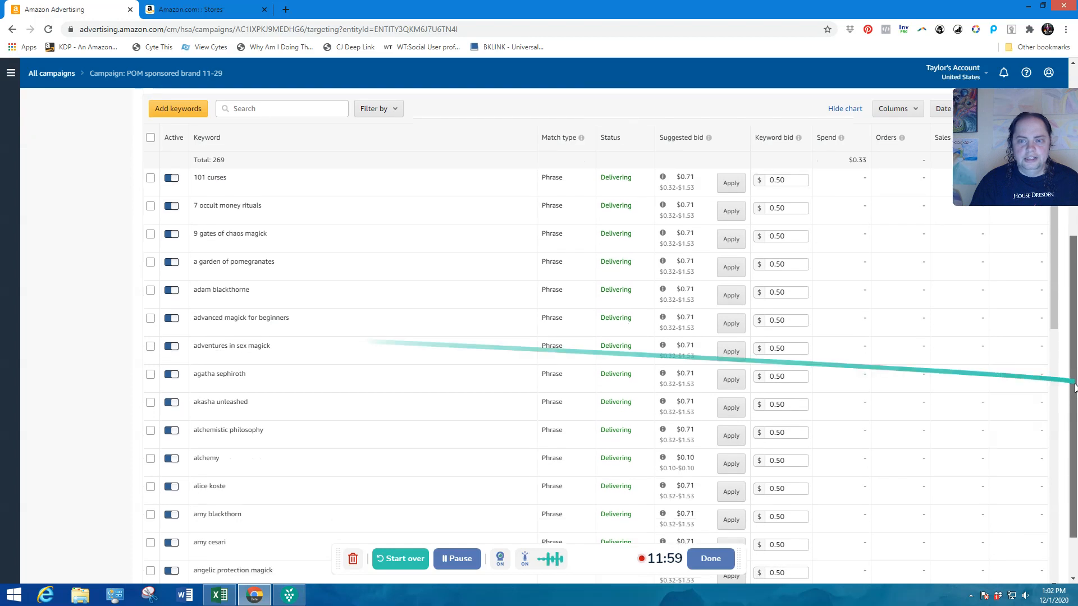
scroll(1066, 337, down, 2)
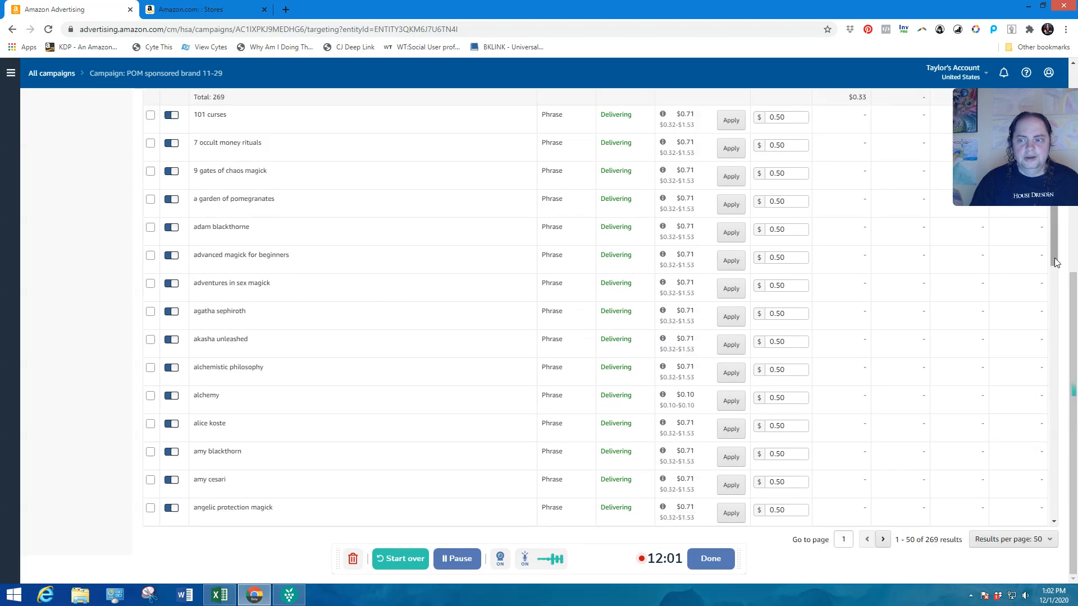
scroll(1058, 393, down, 7)
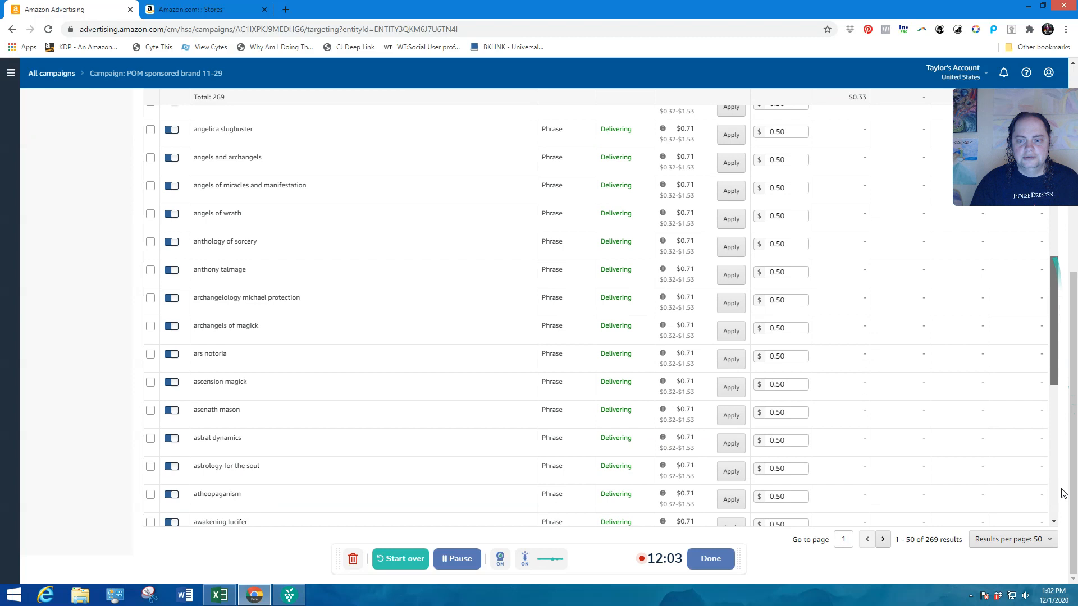
scroll(1062, 494, down, 3)
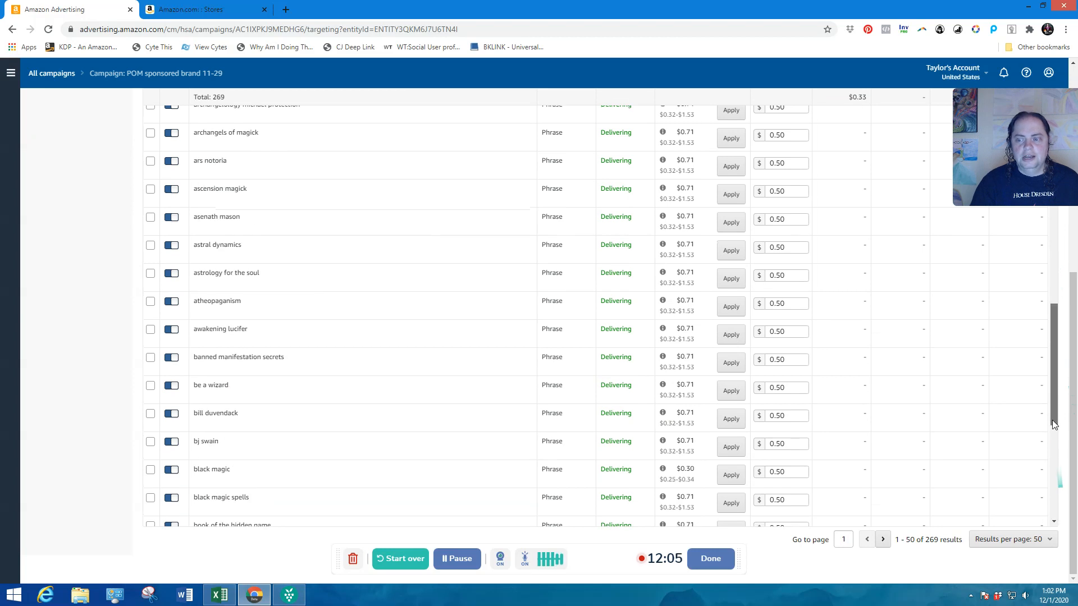
scroll(1059, 496, up, 1)
scroll(1059, 477, down, 6)
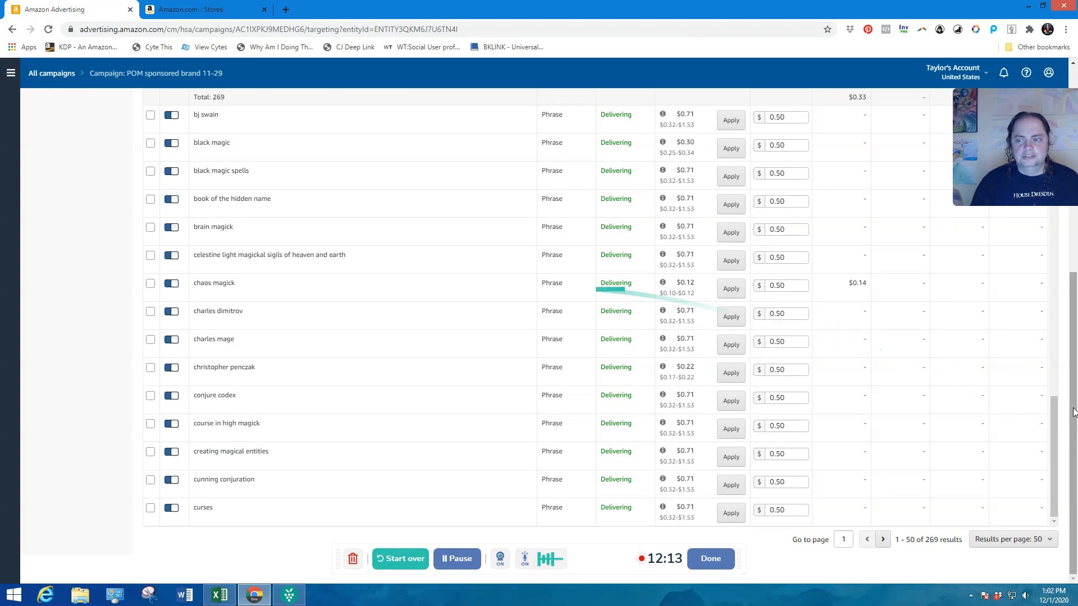
drag(1076, 412, 1077, 144)
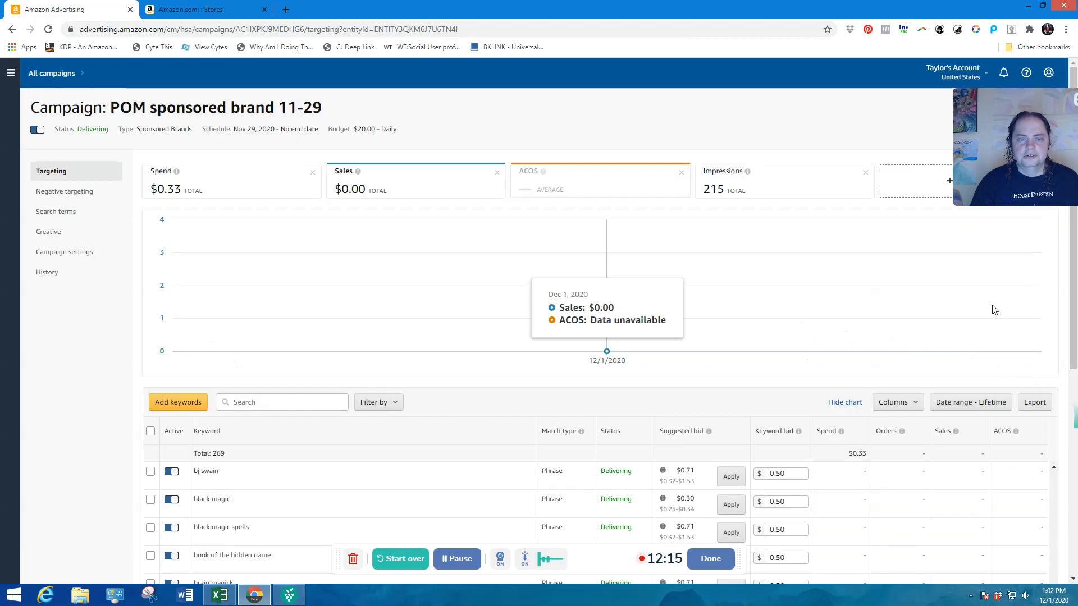